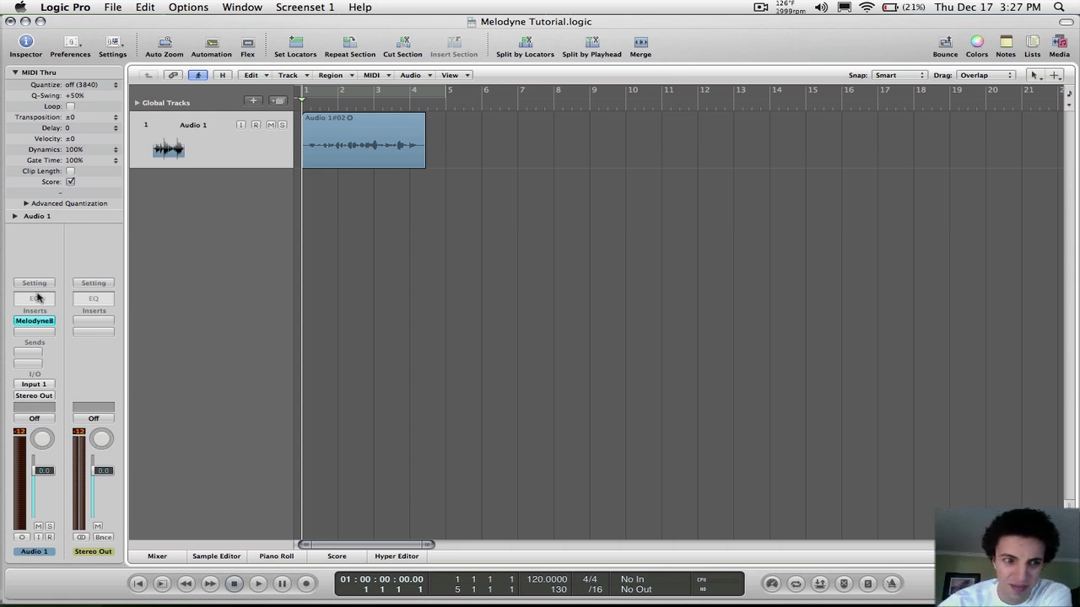
# - Switch the MelodyneBridge plug-in on Track 1 to Transfer mode
pyautogui.click(25, 321)
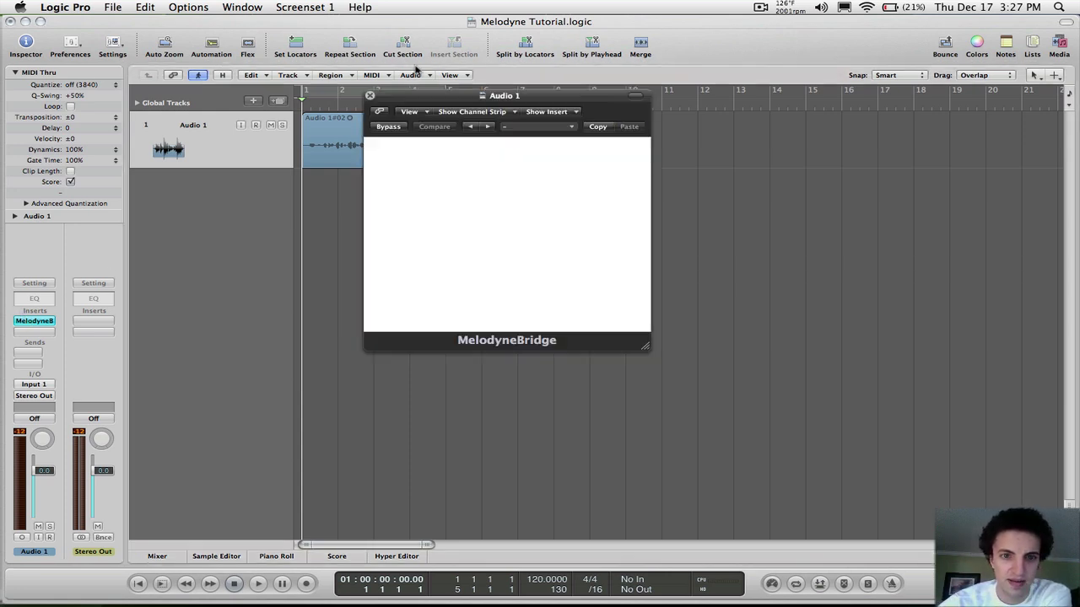
pyautogui.moveTo(413, 96); pyautogui.dragTo(50, 38)
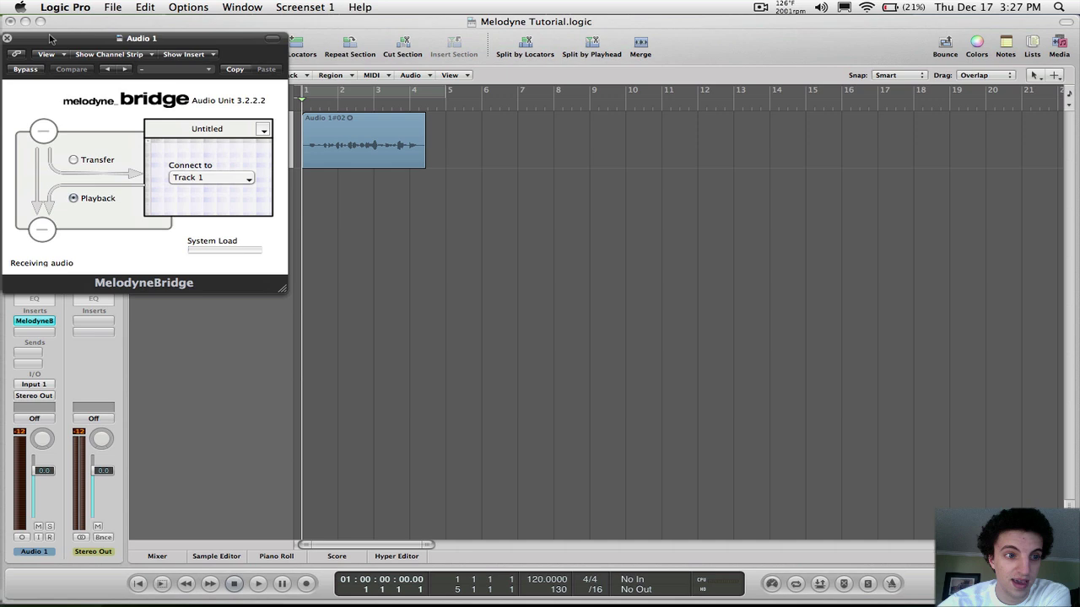
pyautogui.click(74, 159)
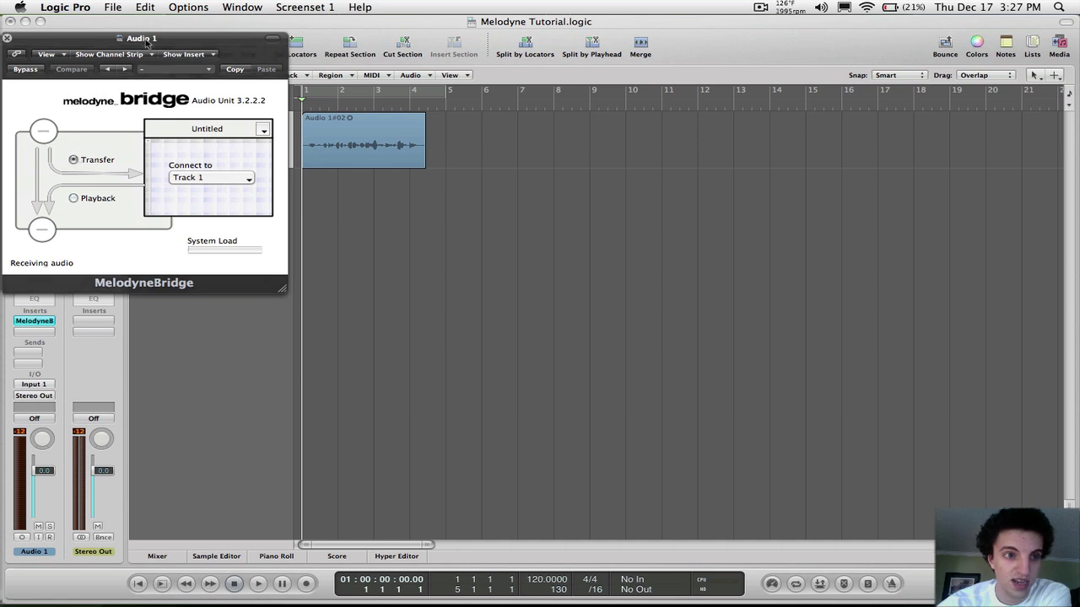
# - Play the whole vocal region through so it transfers into Melodyne, then stop
pyautogui.click(147, 39)
pyautogui.press('space')
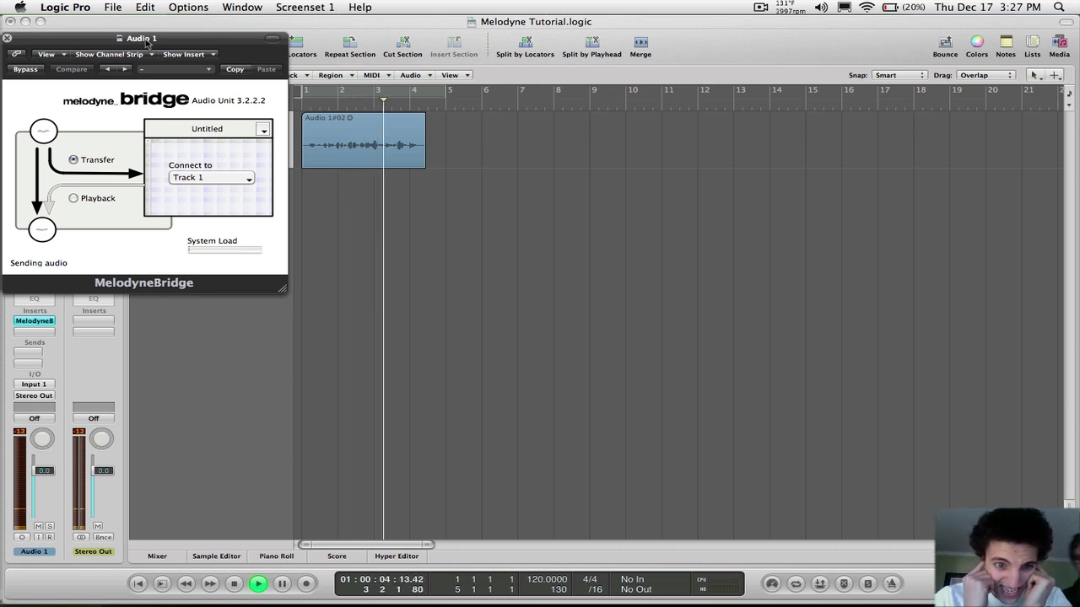
pyautogui.press('space')
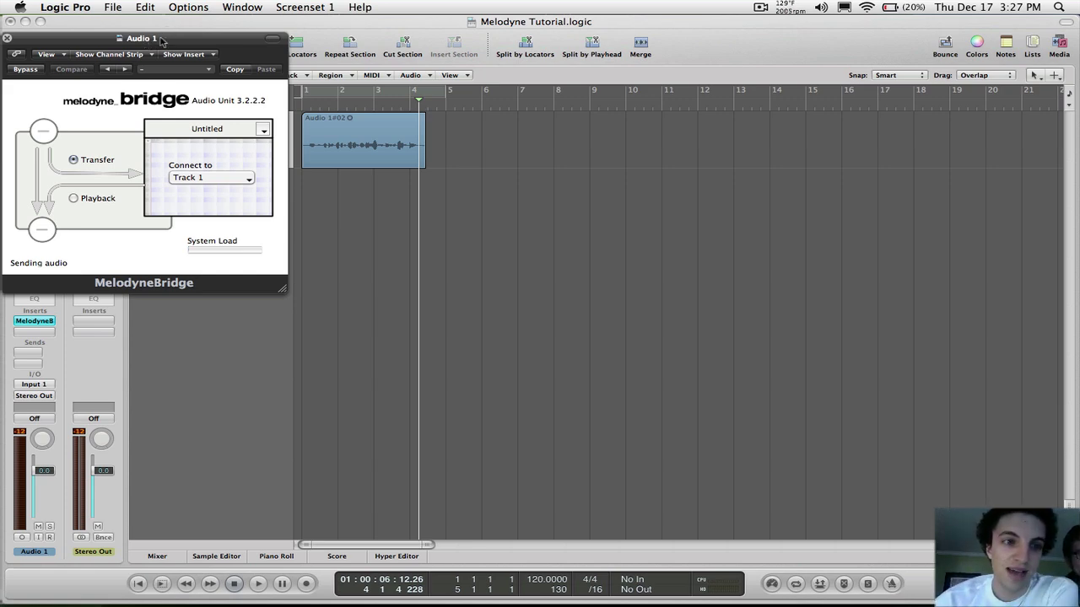
pyautogui.moveTo(160, 41); pyautogui.dragTo(794, 59)
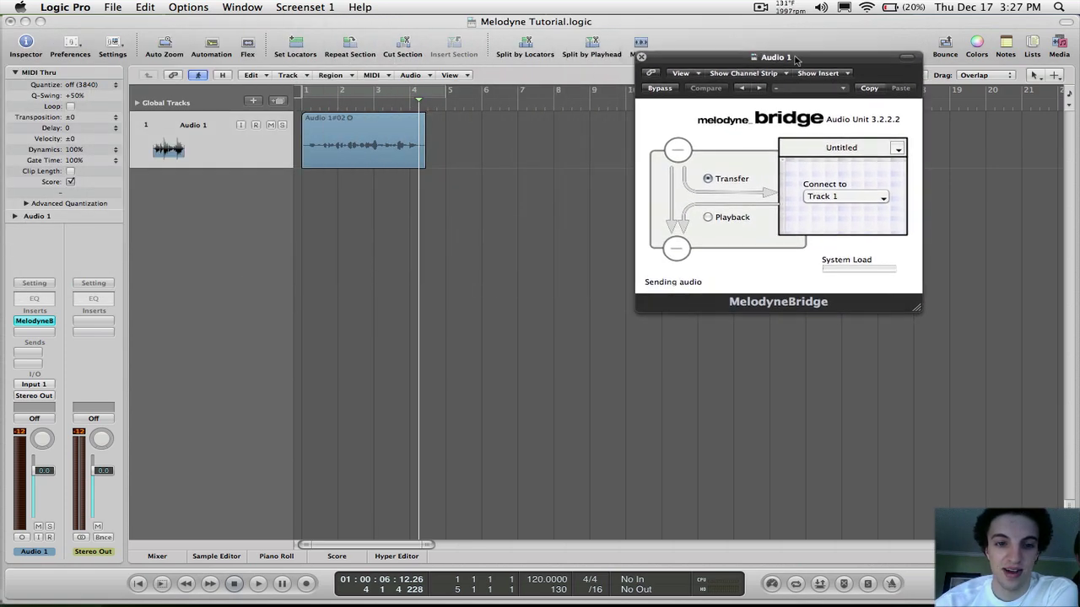
# - Bring the Melodyne editor forward via Exposé, briefly opening and closing the Tone Scale panel
pyautogui.press('F9')
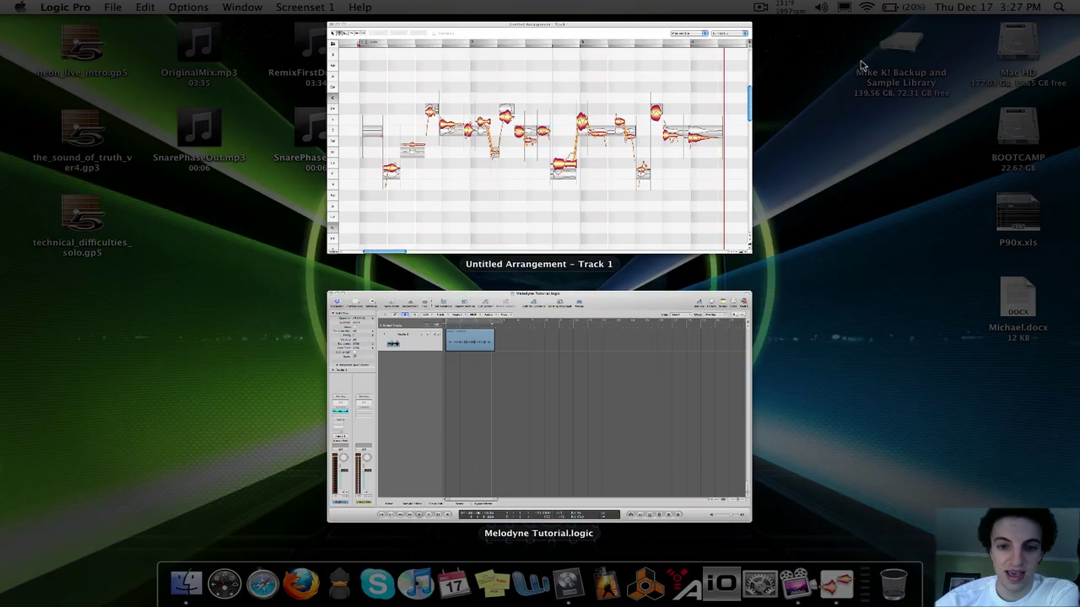
pyautogui.click(674, 154)
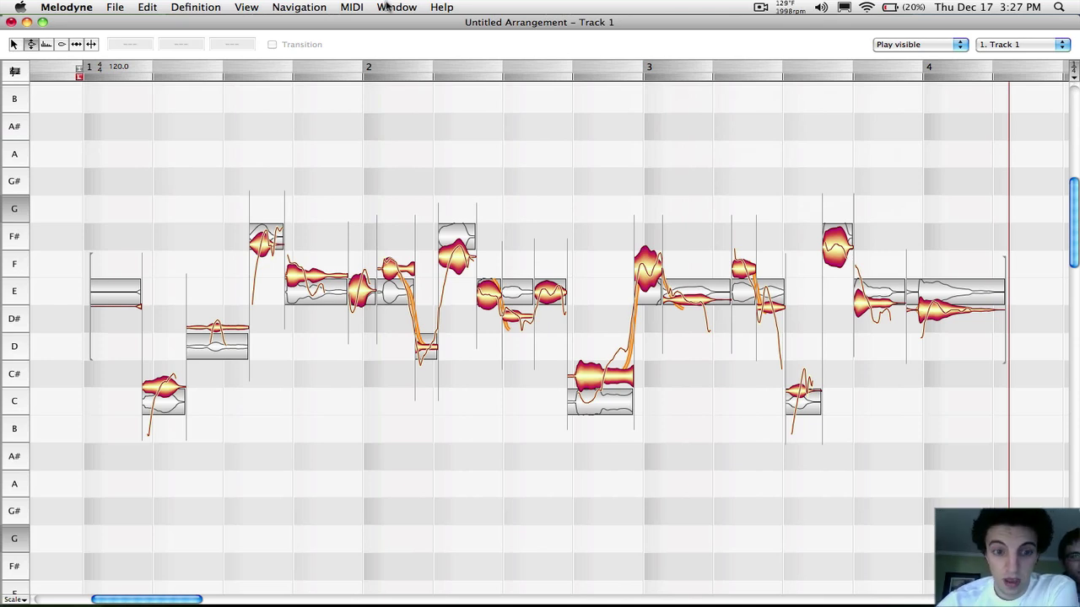
pyautogui.click(386, 7)
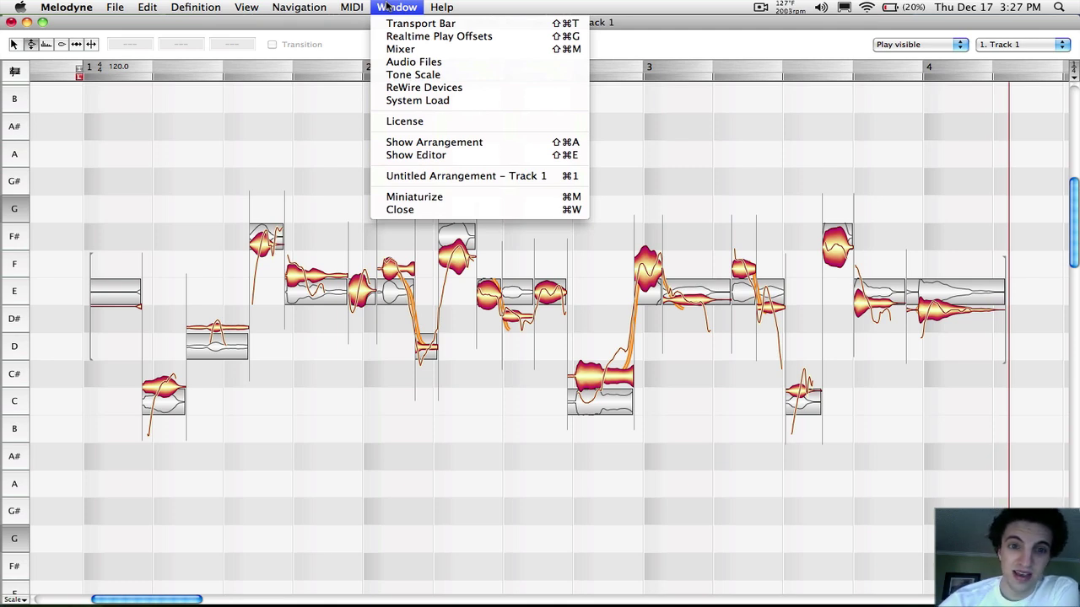
pyautogui.click(405, 75)
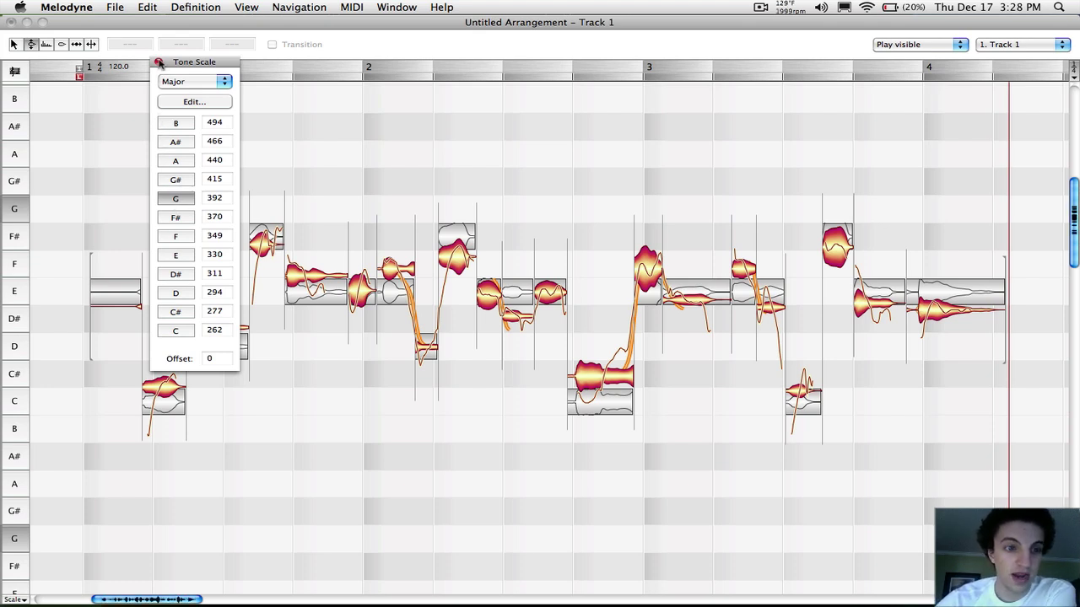
pyautogui.click(159, 62)
pyautogui.click(376, 7)
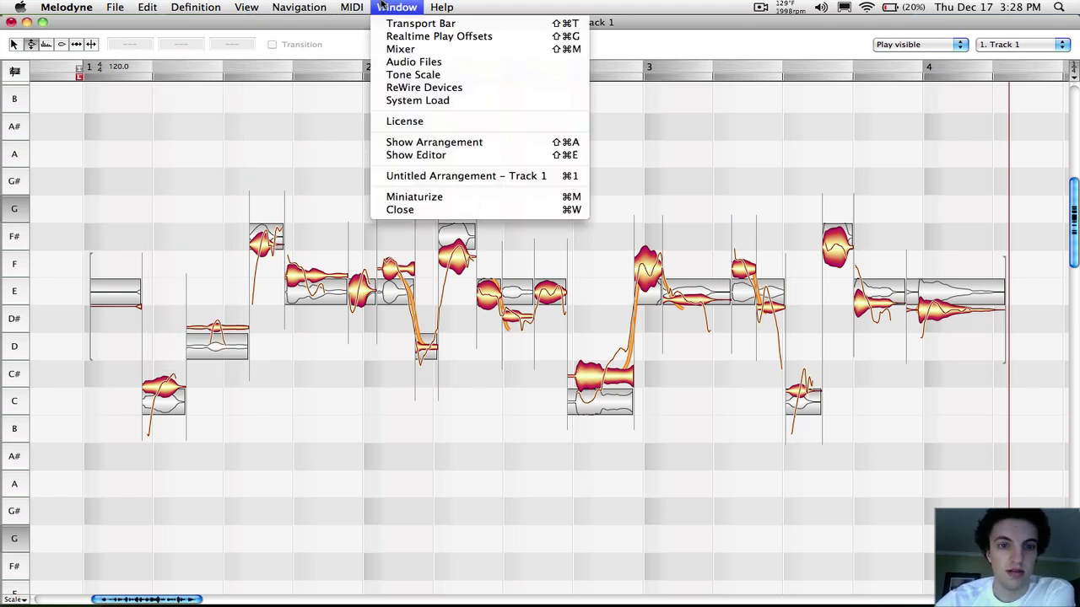
pyautogui.click(370, 53)
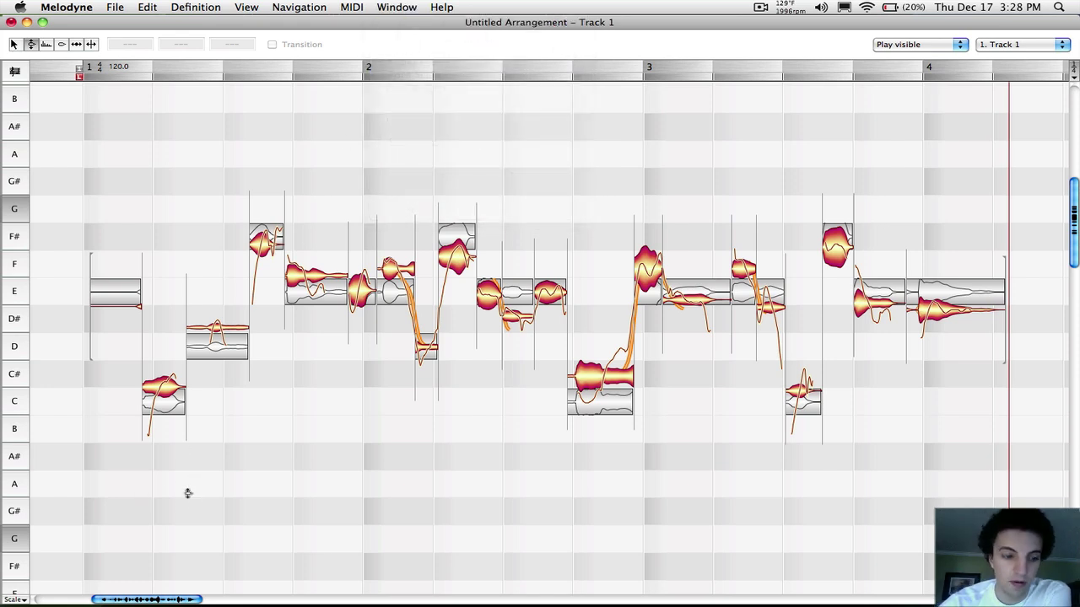
# - Turn on Scale Snap and snap all vocal notes to their semitone centres with the Pitch tool
pyautogui.click(20, 600)
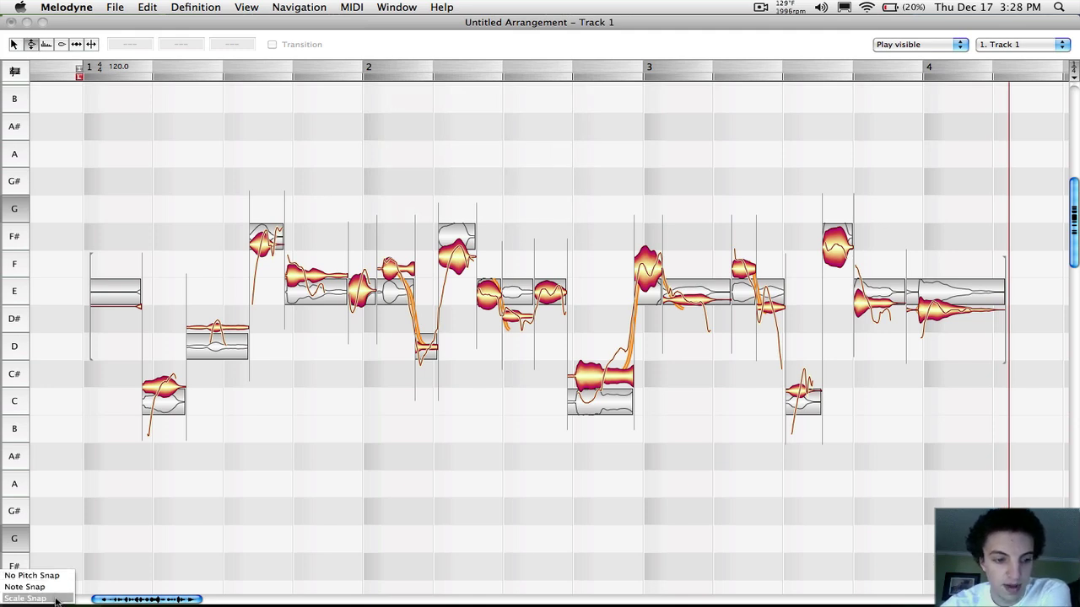
pyautogui.click(56, 599)
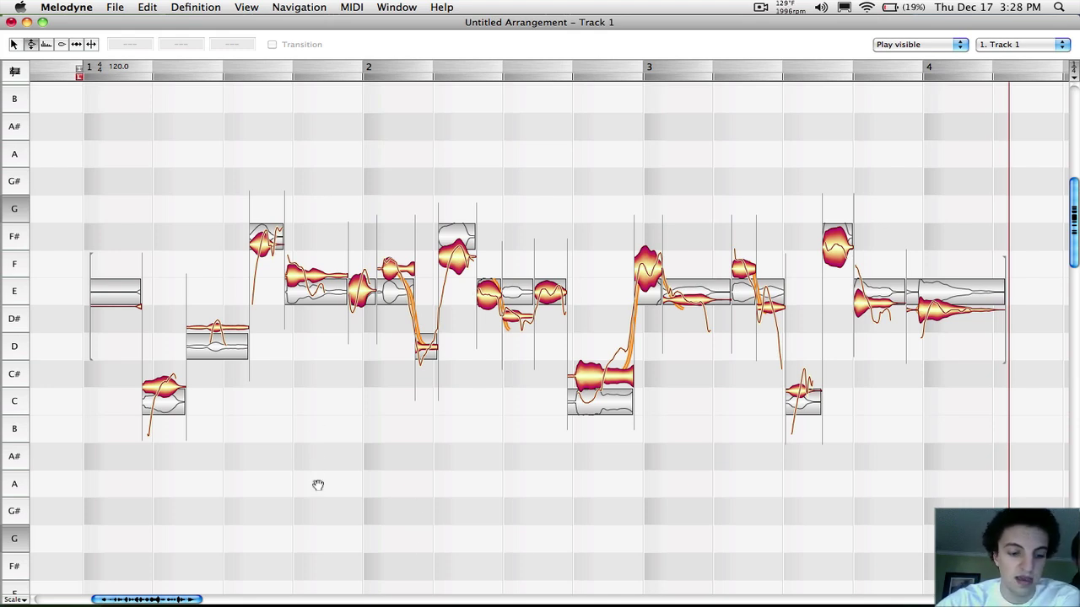
pyautogui.press('super+a')
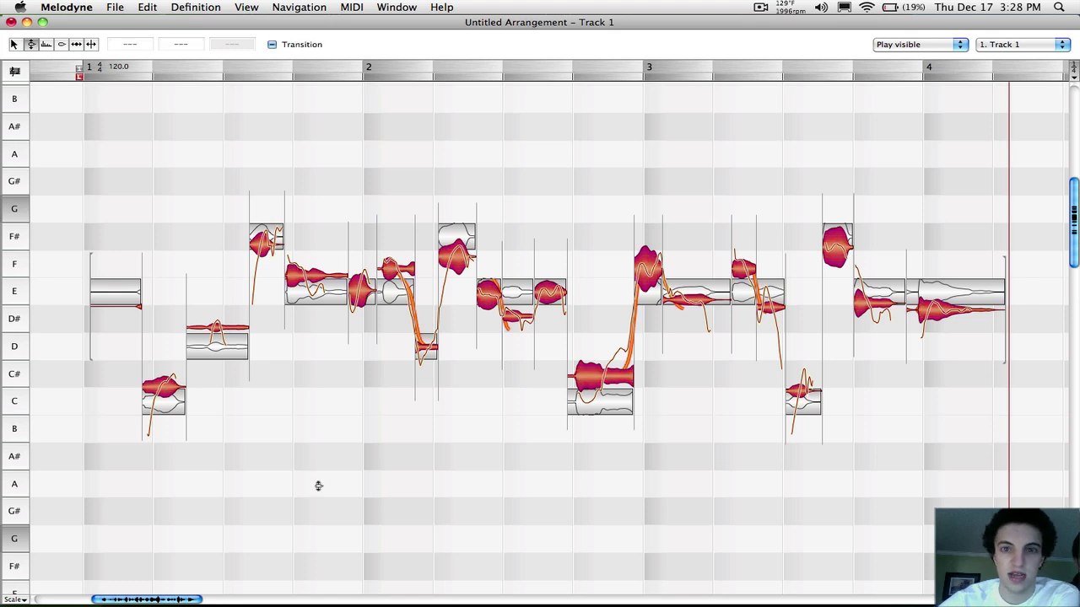
pyautogui.click(31, 46)
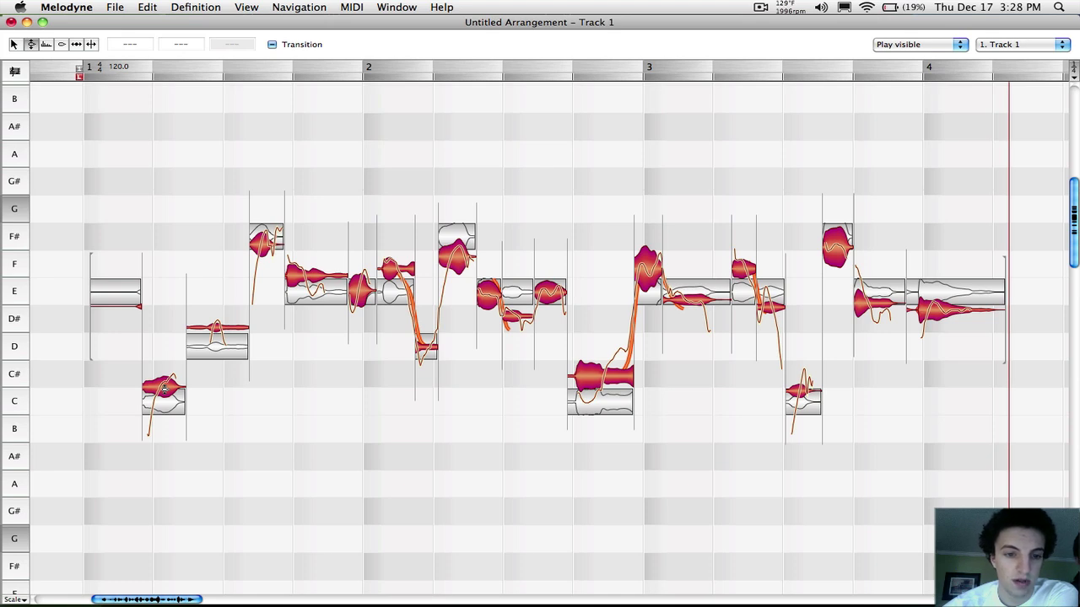
pyautogui.doubleClick(164, 388)
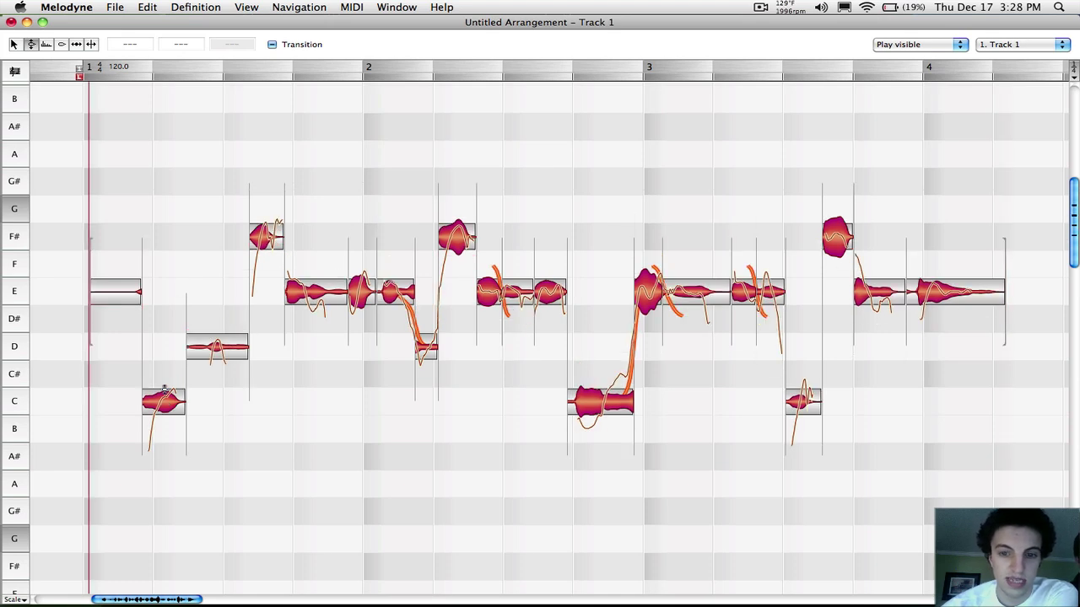
pyautogui.click(323, 398)
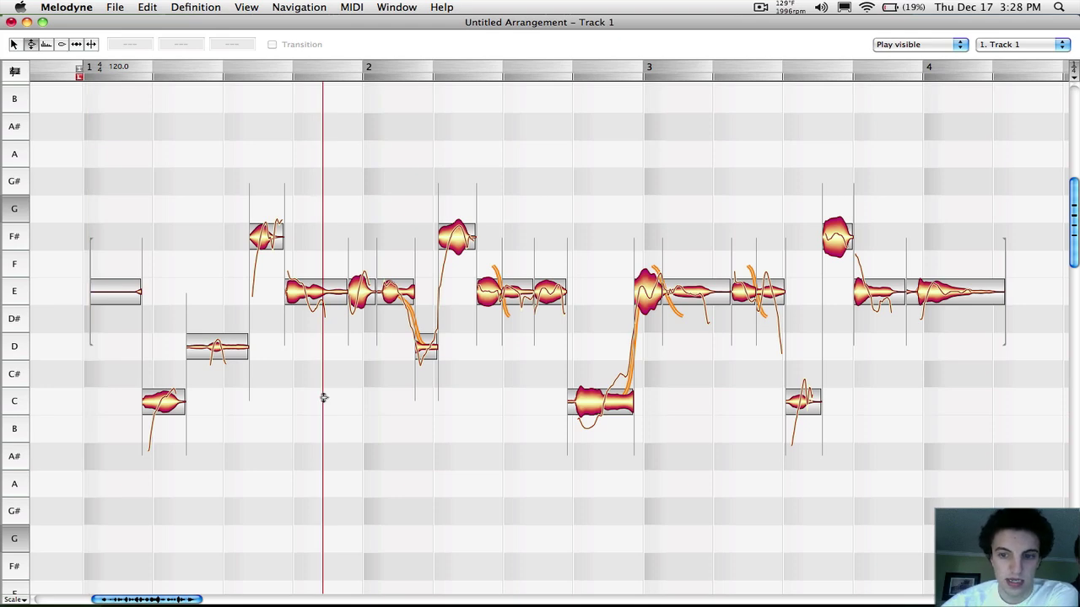
pyautogui.moveTo(1078, 3)
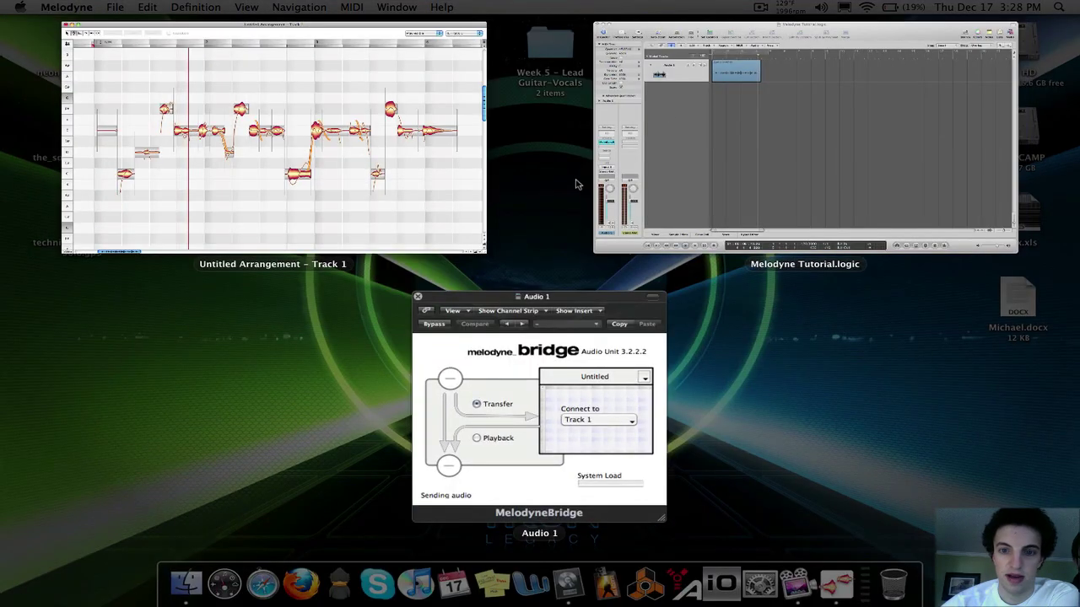
pyautogui.click(619, 181)
pyautogui.press('space')
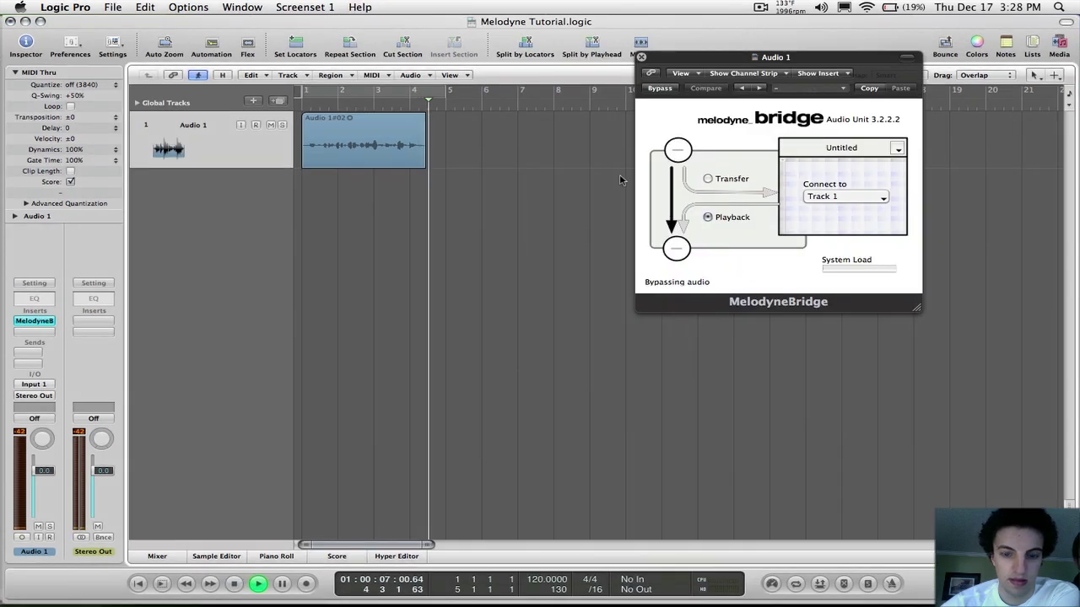
pyautogui.press('space')
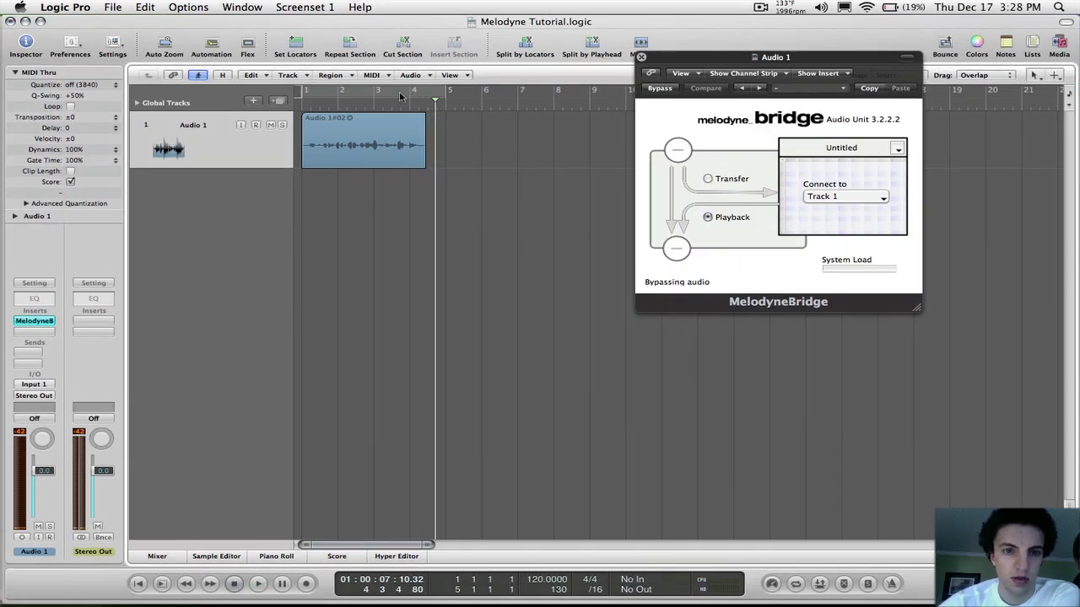
pyautogui.click(399, 91)
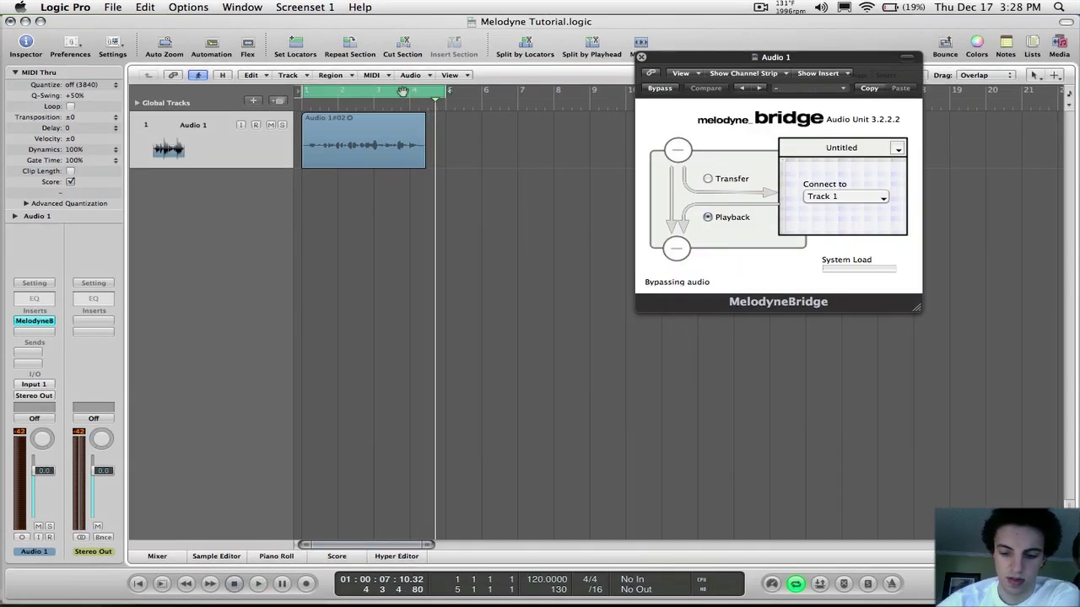
pyautogui.press('space')
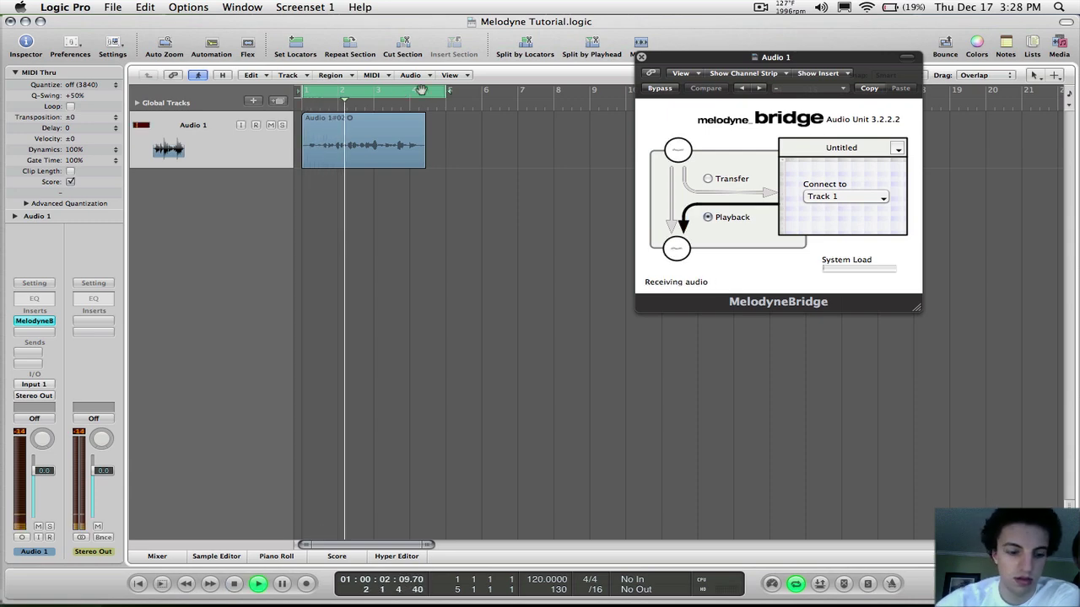
pyautogui.press('super+Tab')
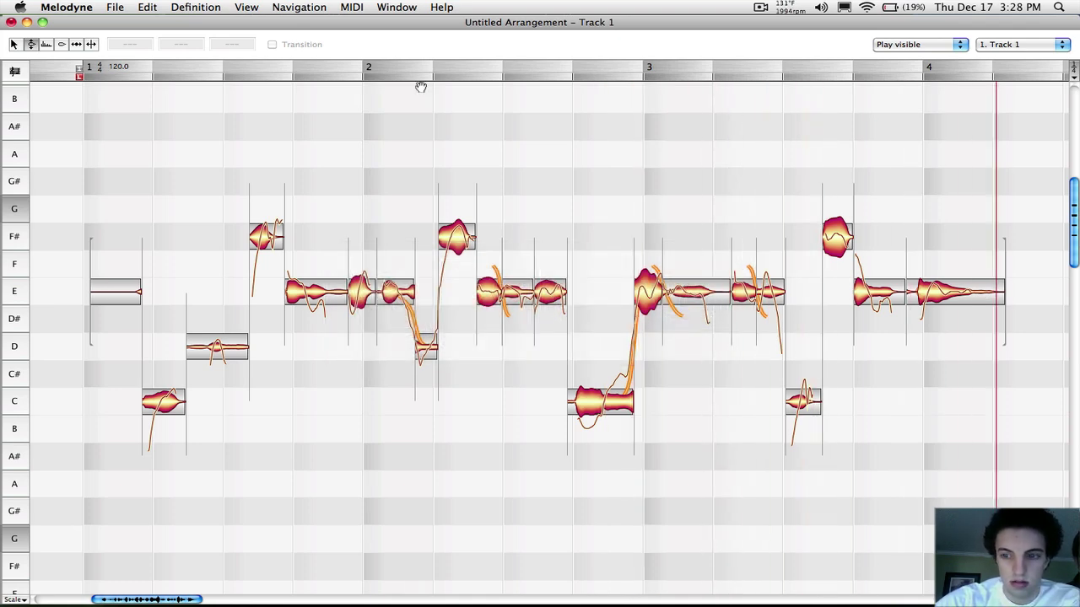
pyautogui.press('super+Tab')
pyautogui.press('space')
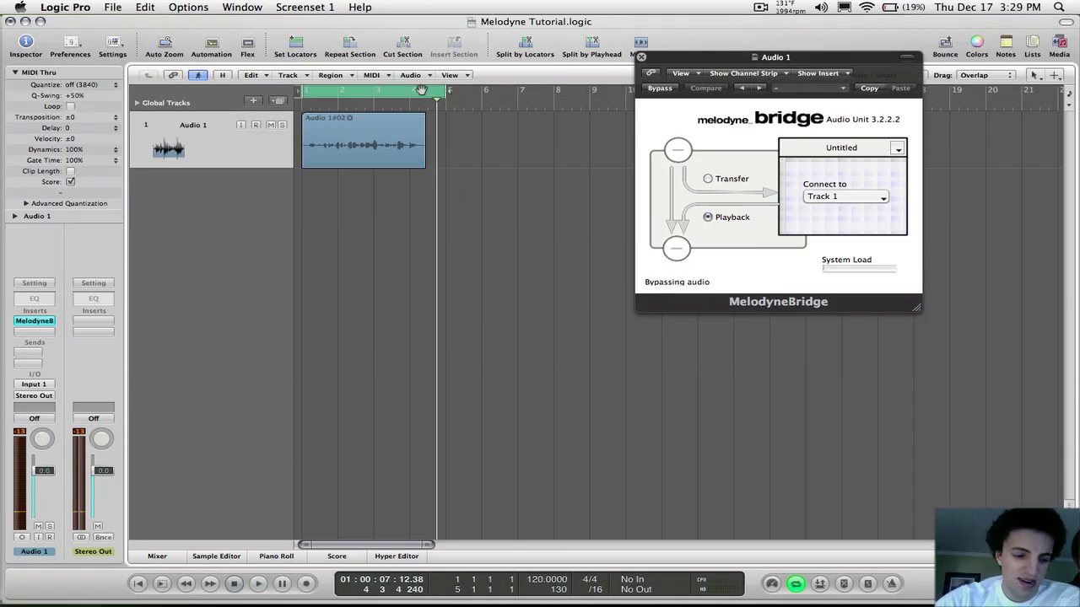
pyautogui.press('super+Tab')
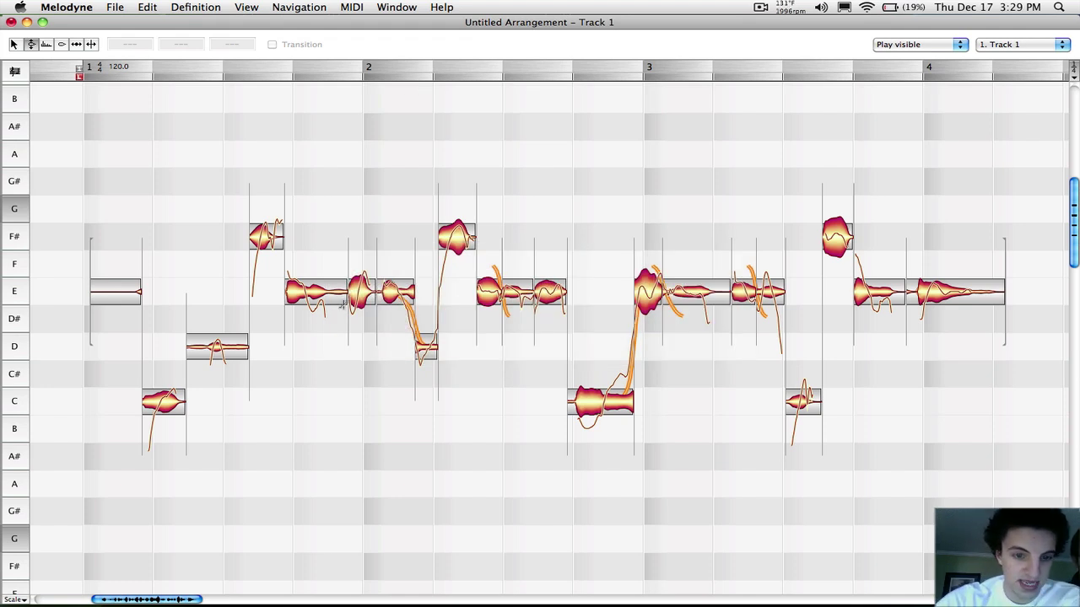
# - Select all notes and flatten their pitch modulation to zero with the Pitch Modulation tool
pyautogui.press('super+a')
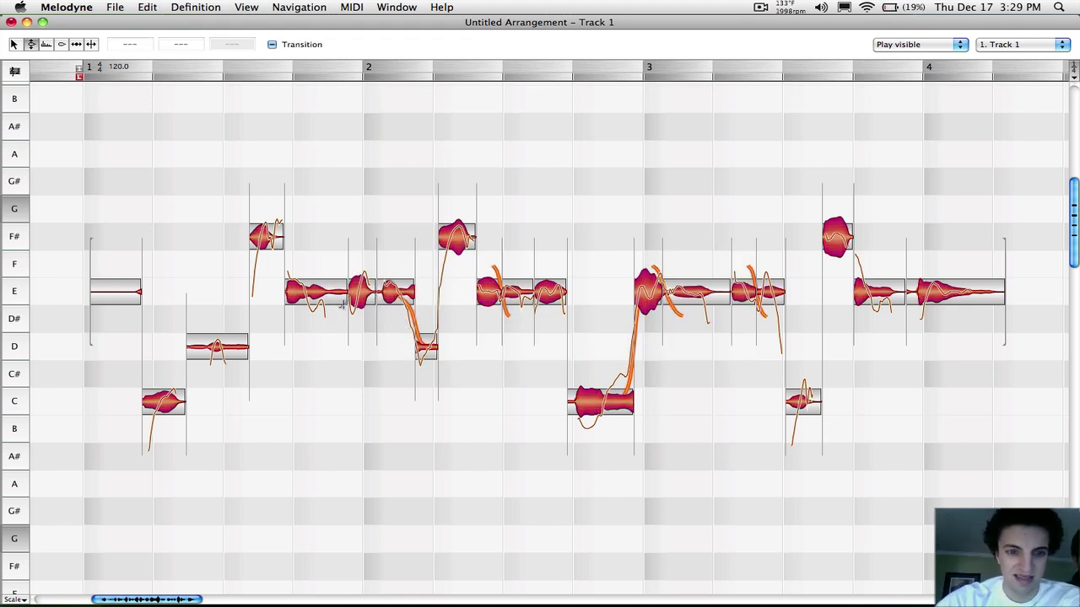
pyautogui.click(31, 44)
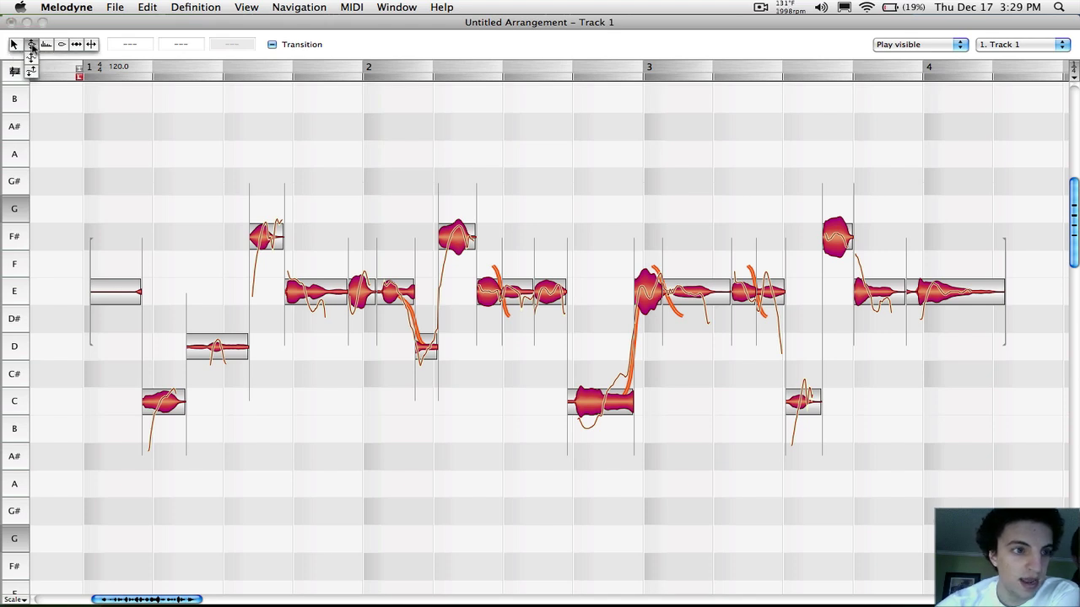
pyautogui.click(31, 57)
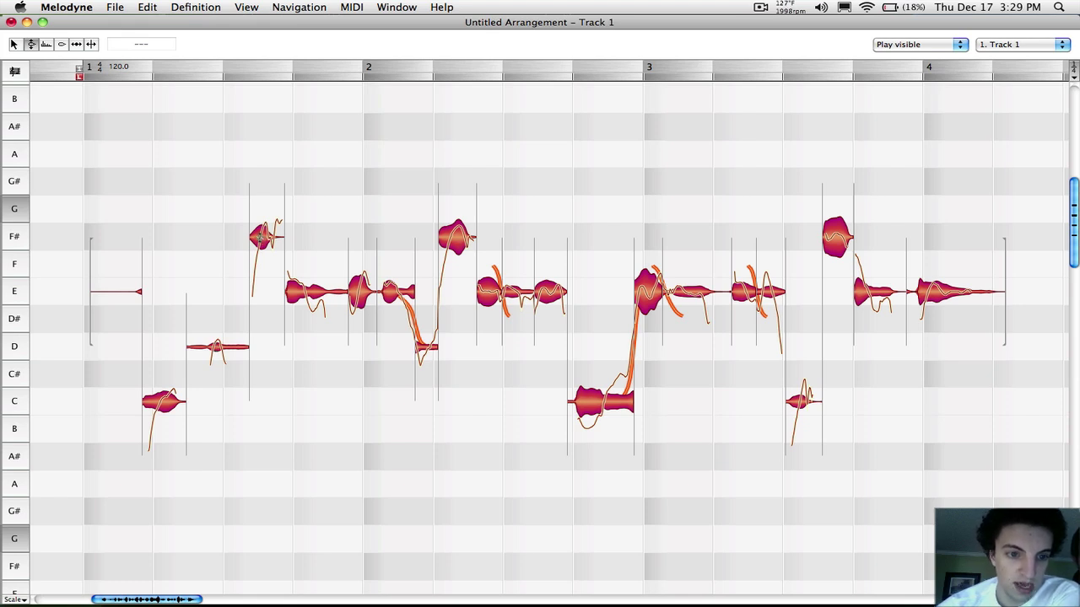
pyautogui.press('space')
pyautogui.press('super+shift+z')
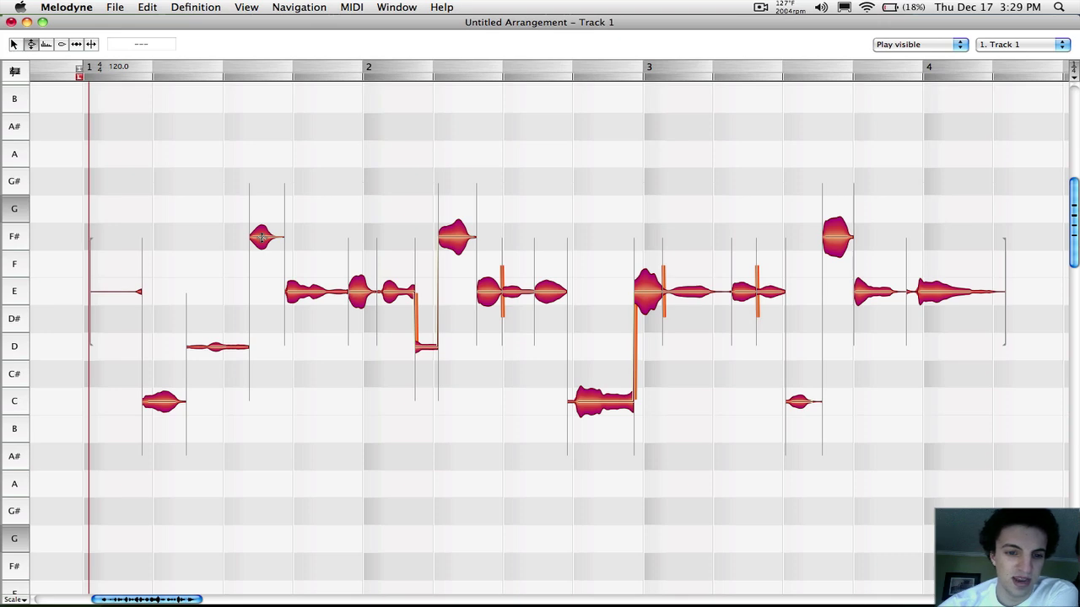
pyautogui.press('super+Tab')
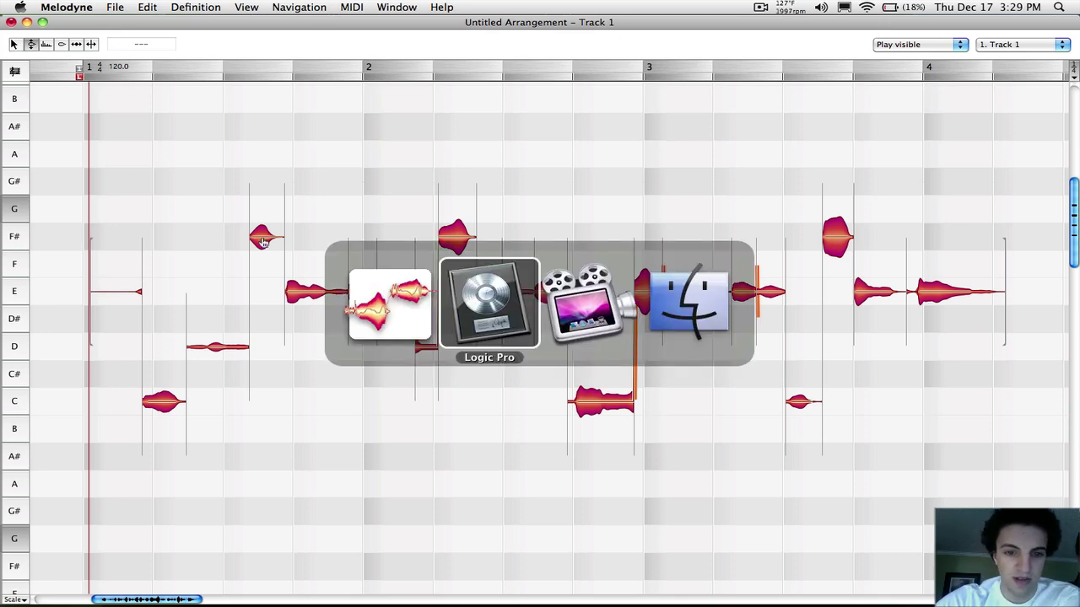
pyautogui.press('Return')
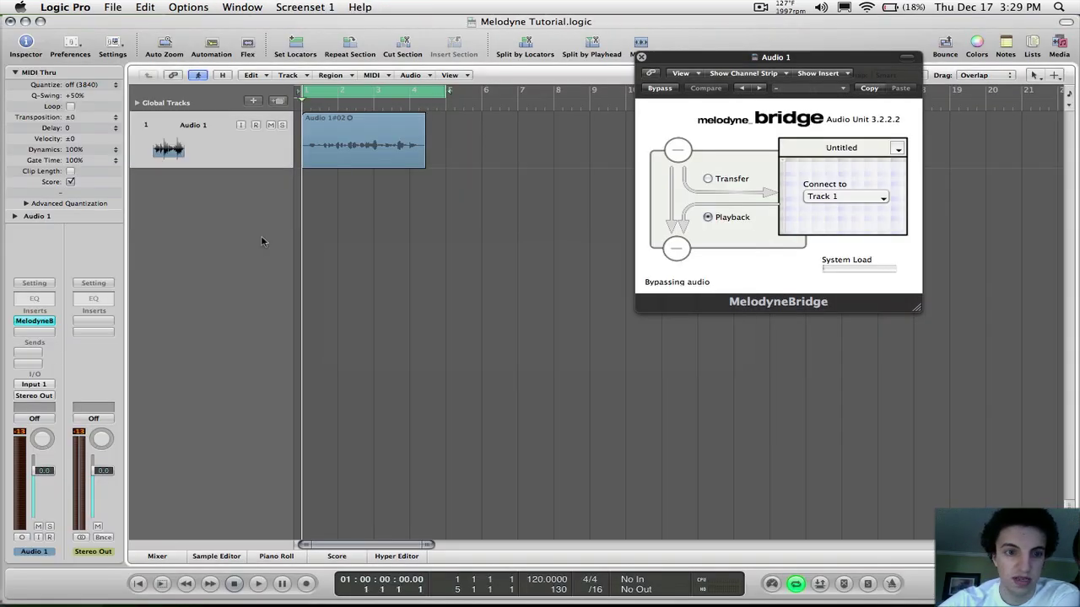
pyautogui.press('space')
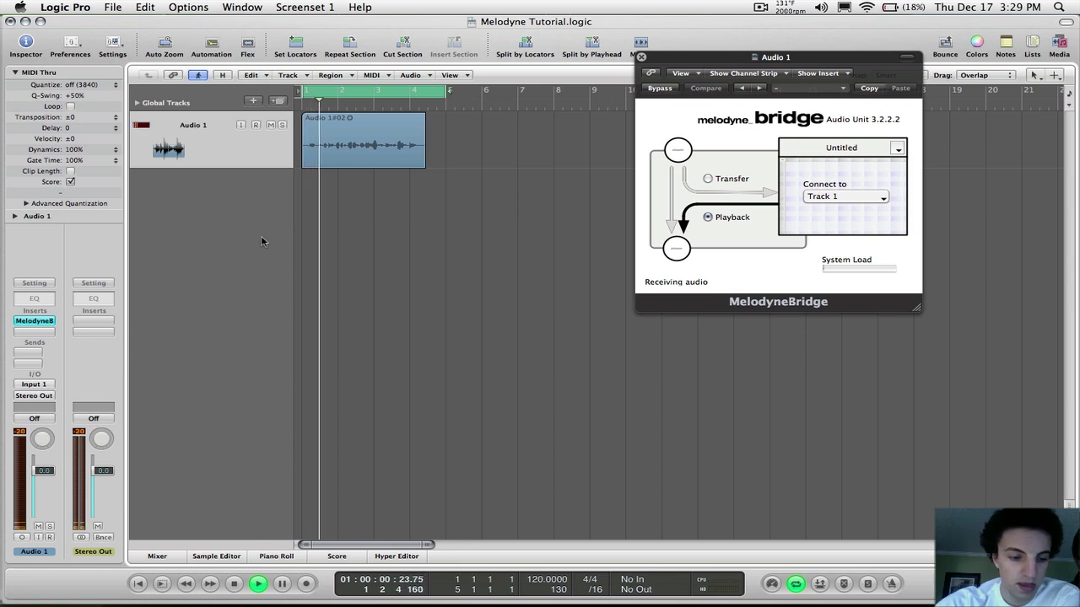
pyautogui.press('super+Tab')
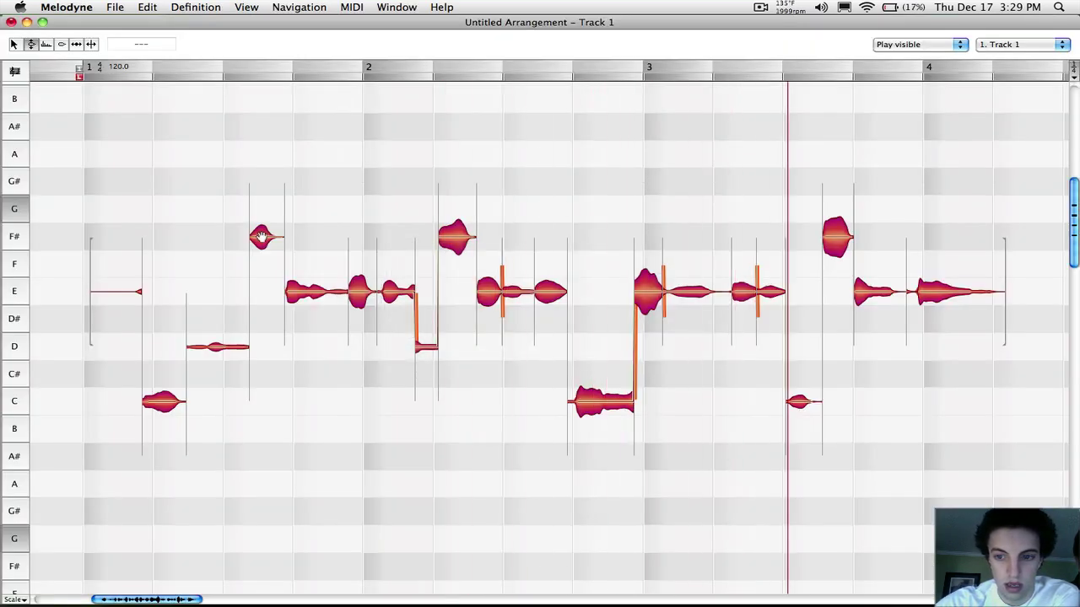
pyautogui.press('super+Tab')
pyautogui.press('space')
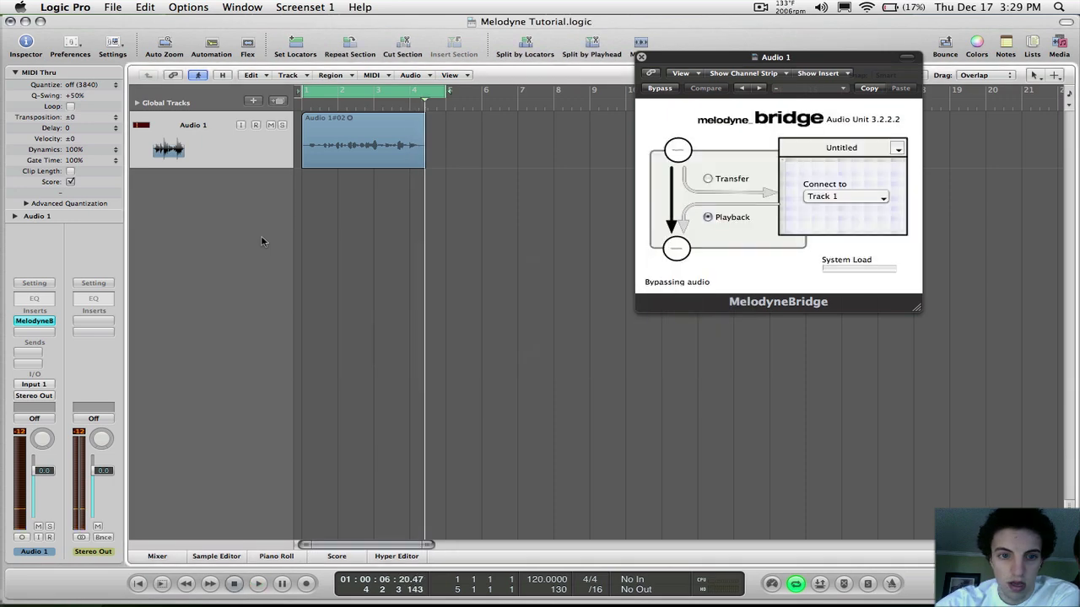
pyautogui.press('super+Tab')
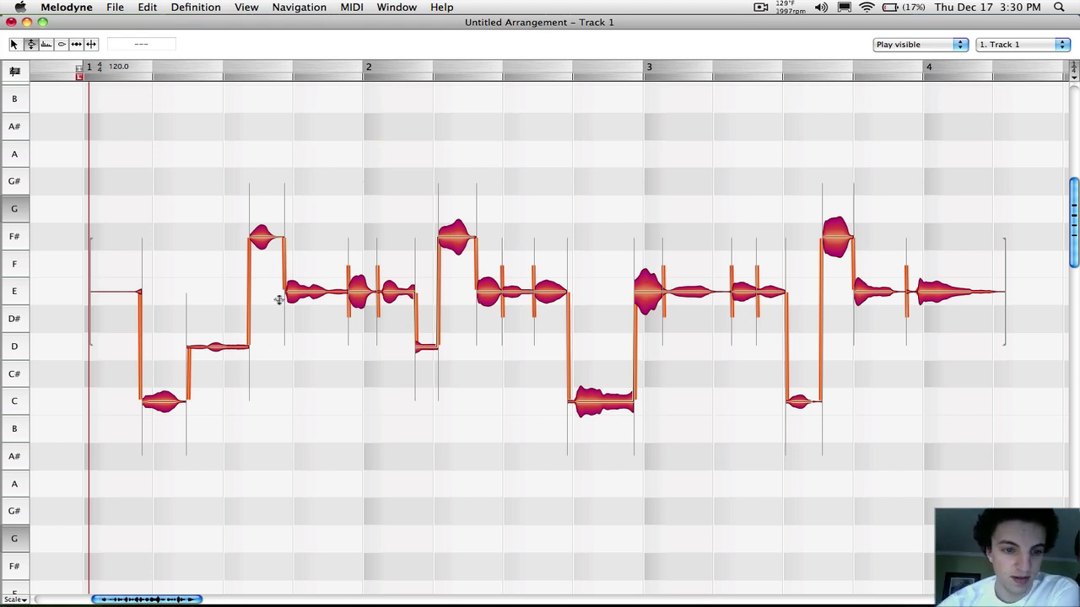
# - Set the playback position just before bar 2 on the ruler
pyautogui.click(308, 387)
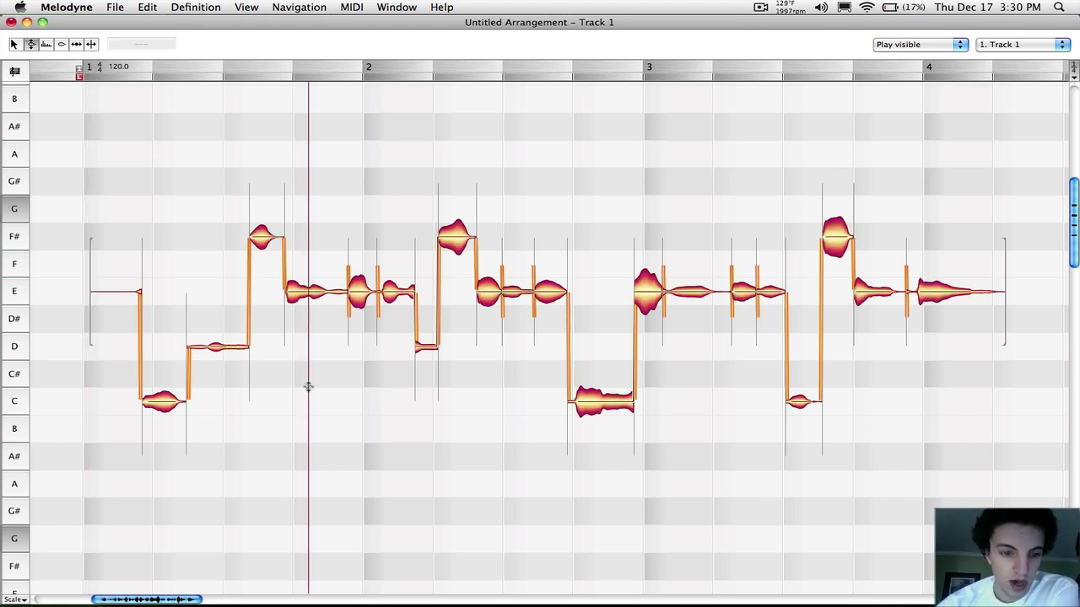
pyautogui.press('super+Tab')
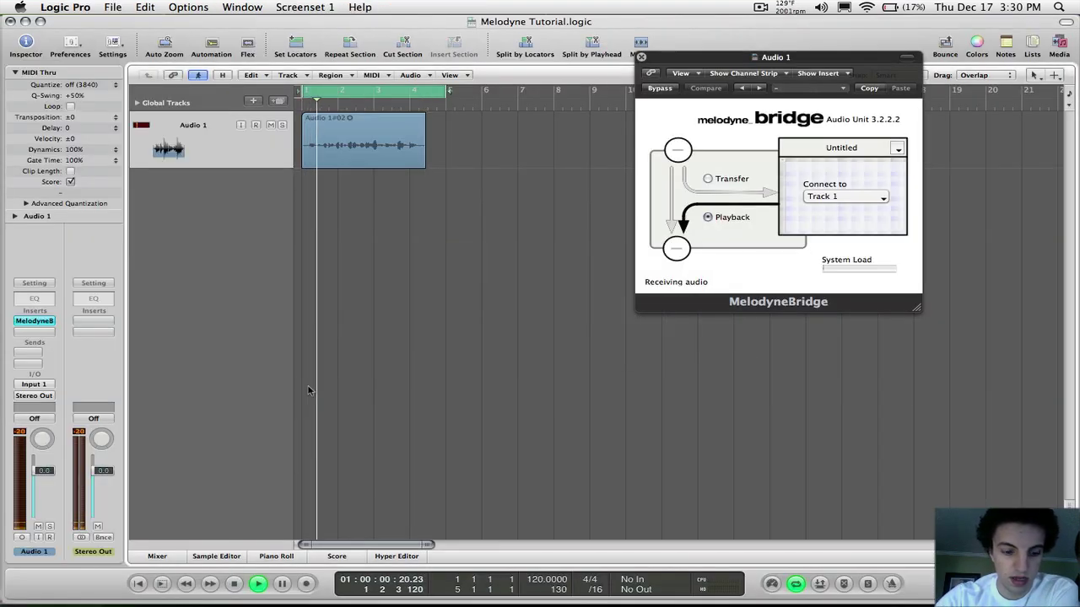
pyautogui.press('super+Tab')
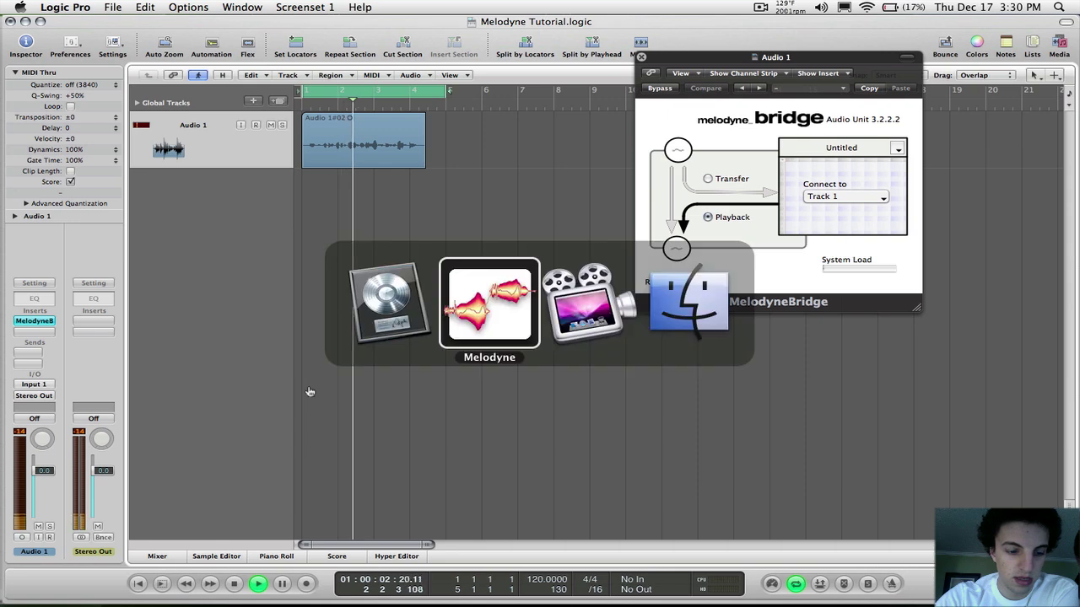
pyautogui.press('super+shift+Tab')
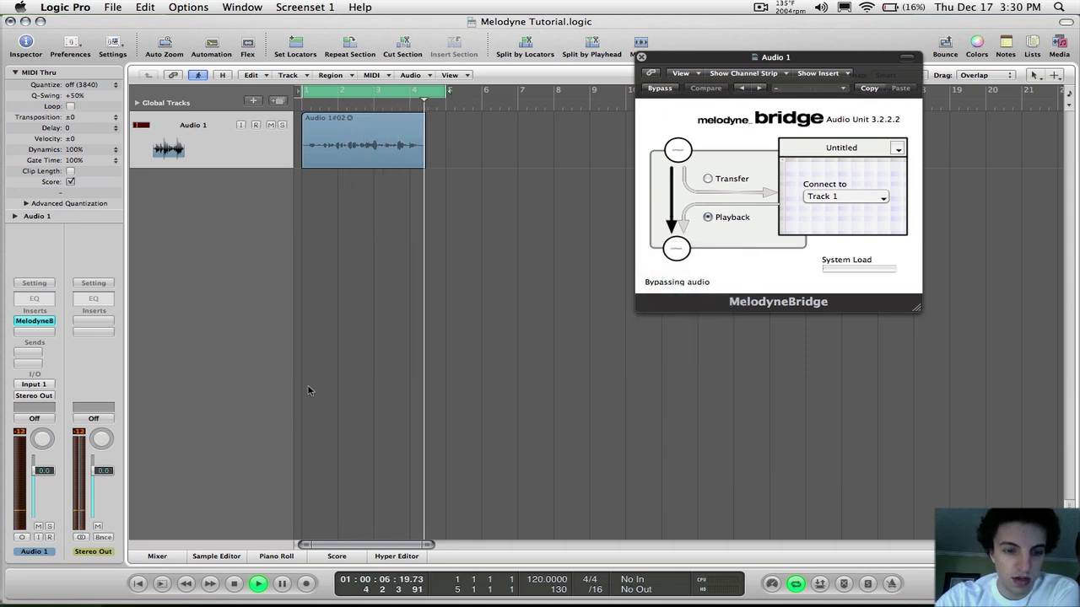
pyautogui.press('space')
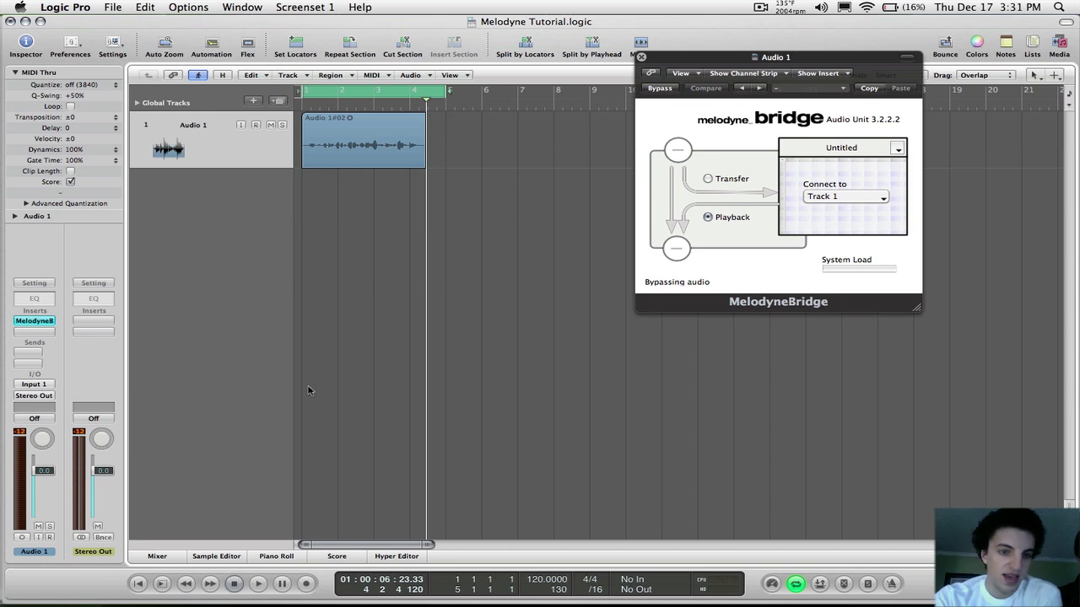
pyautogui.press('super+Tab')
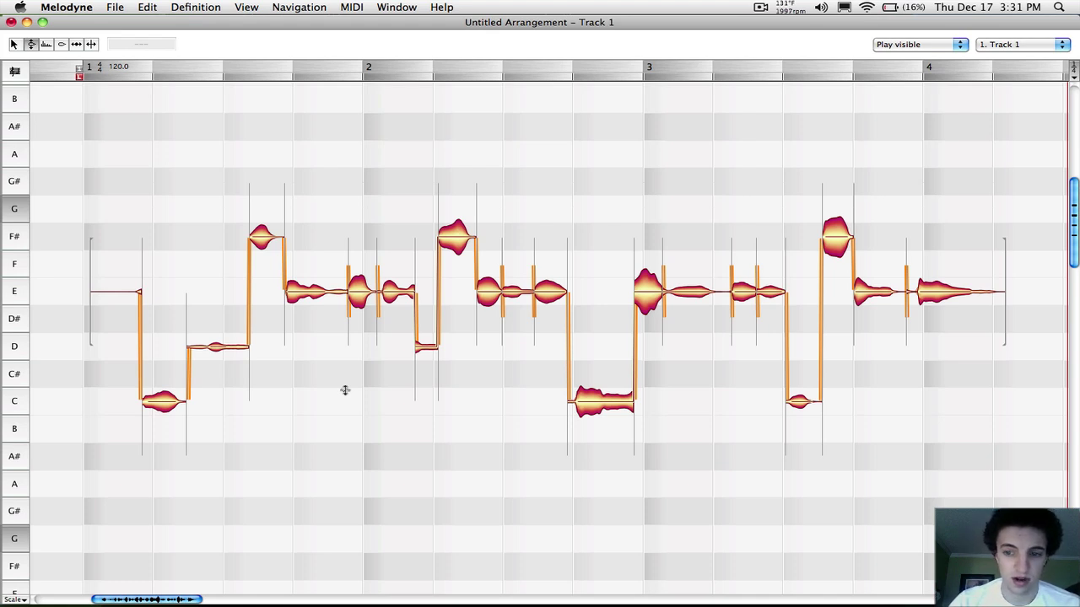
pyautogui.press('super+Tab')
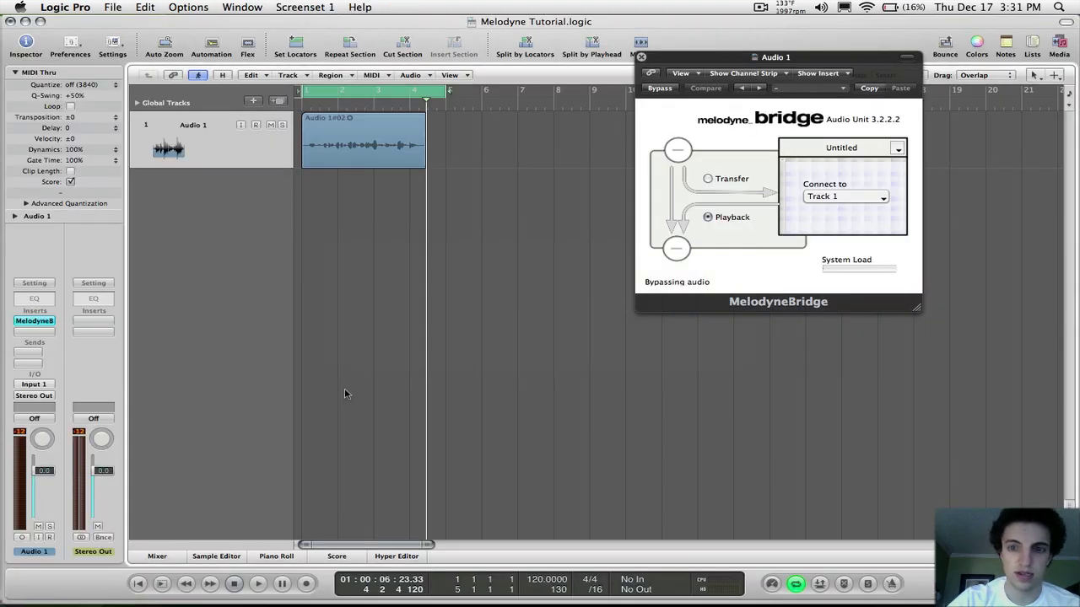
pyautogui.press('space')
pyautogui.press('super+Tab')
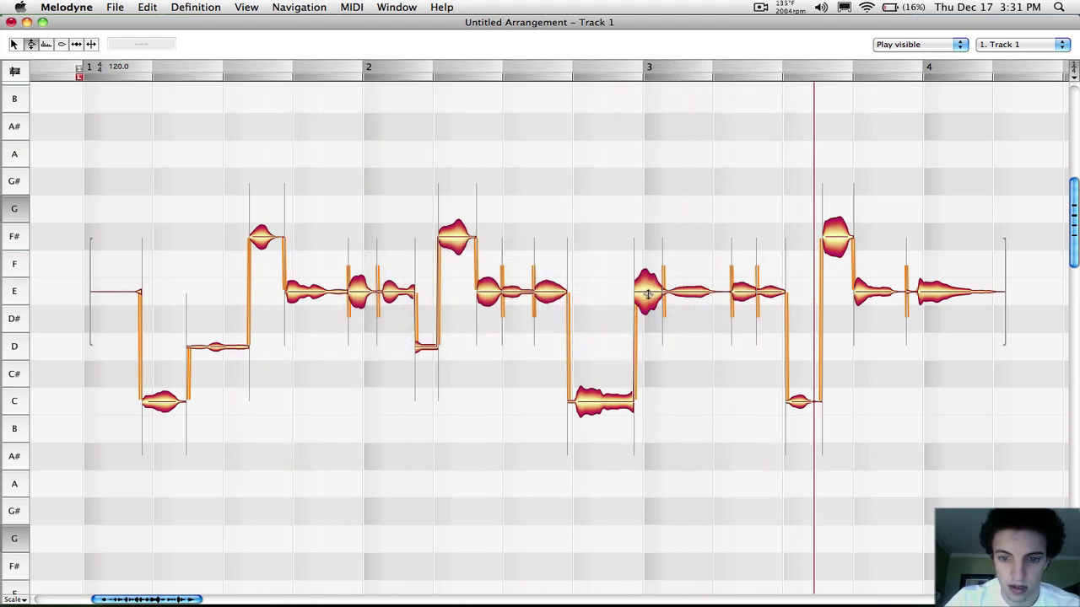
# - Try exaggerating the F# wobble and raising three F# notes to G, then undo back to F#
pyautogui.moveTo(835, 233); pyautogui.dragTo(836, 185)
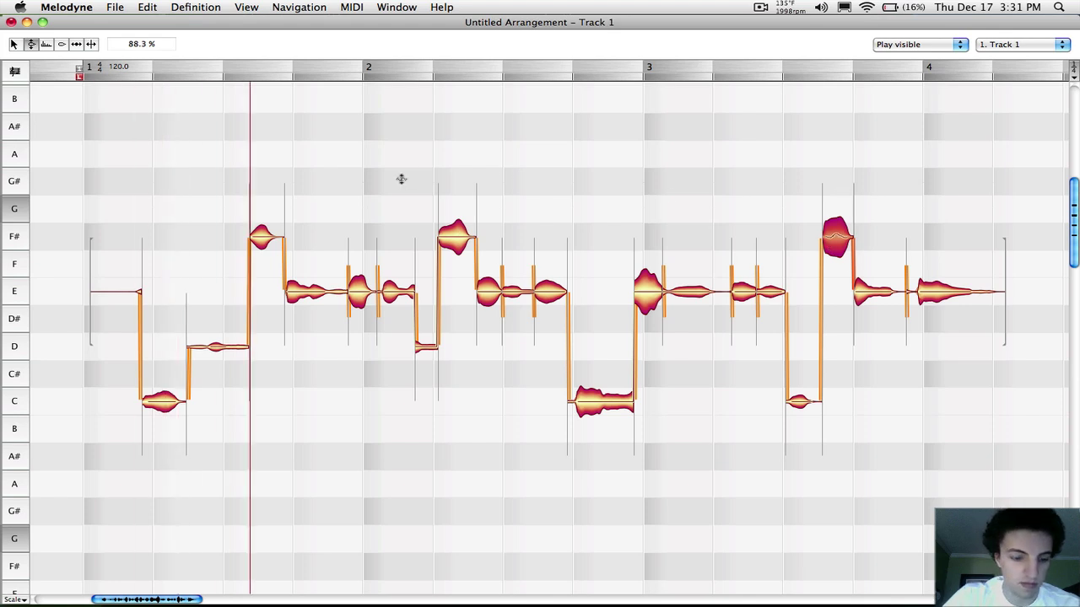
pyautogui.press('super+z')
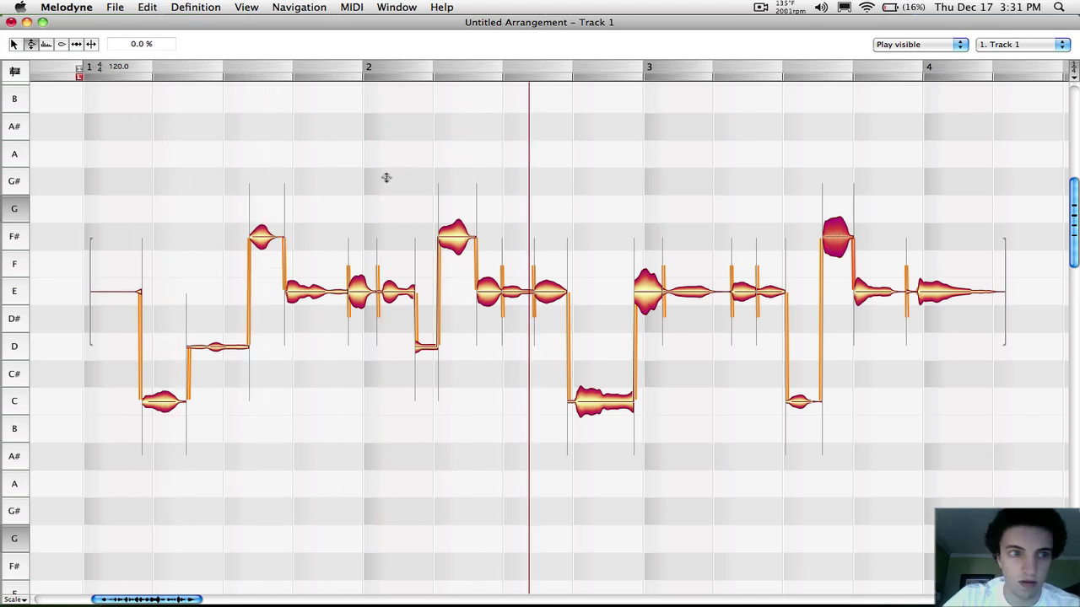
pyautogui.click(30, 44)
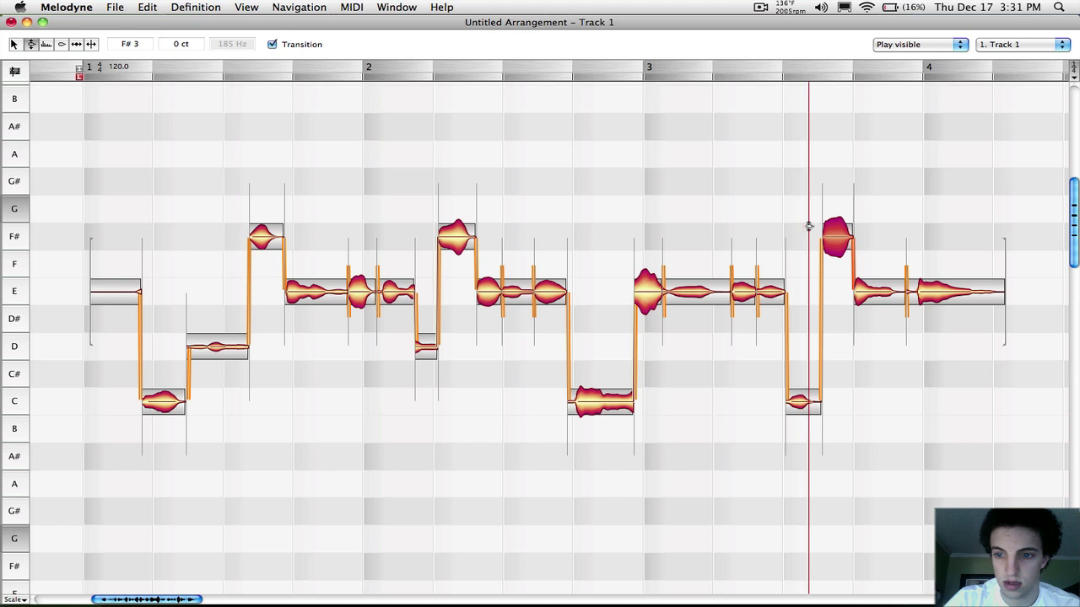
pyautogui.moveTo(831, 225); pyautogui.dragTo(832, 209)
pyautogui.moveTo(455, 235); pyautogui.dragTo(456, 208)
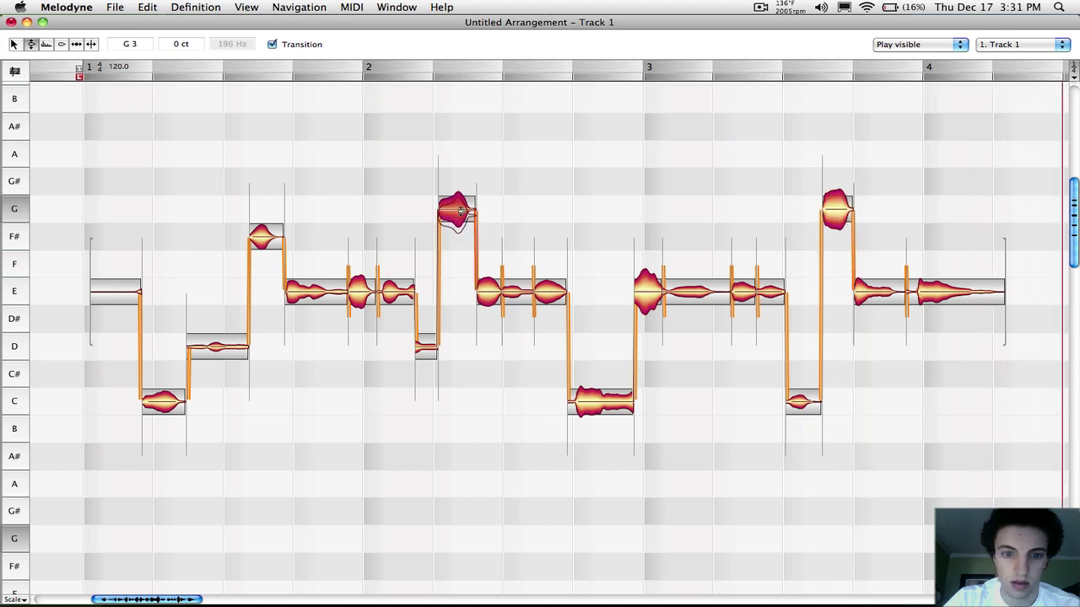
pyautogui.moveTo(251, 237); pyautogui.dragTo(251, 209)
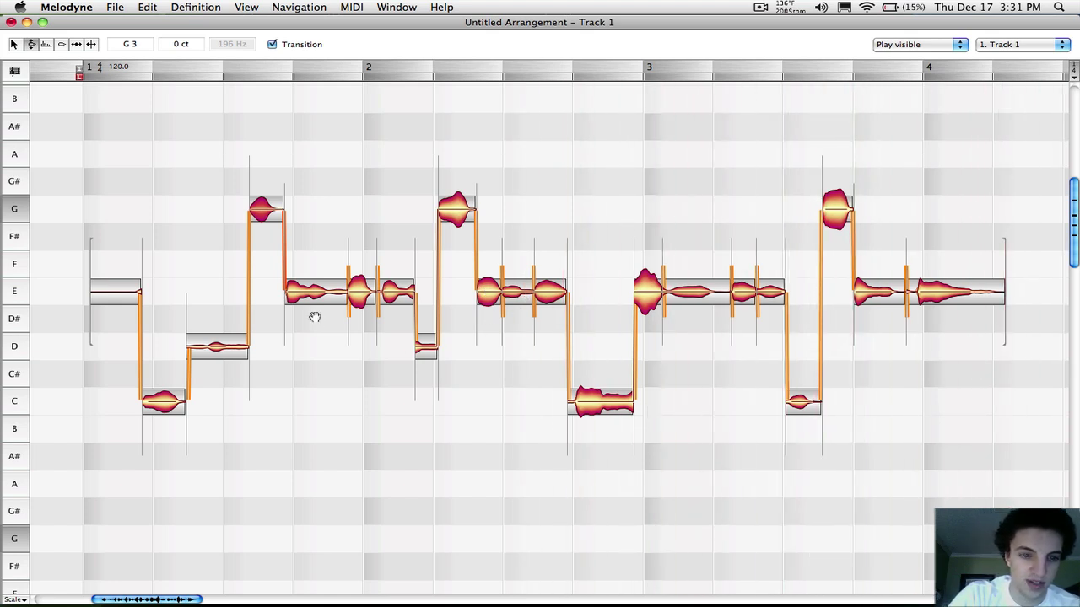
pyautogui.press('super+z')
pyautogui.press('space')
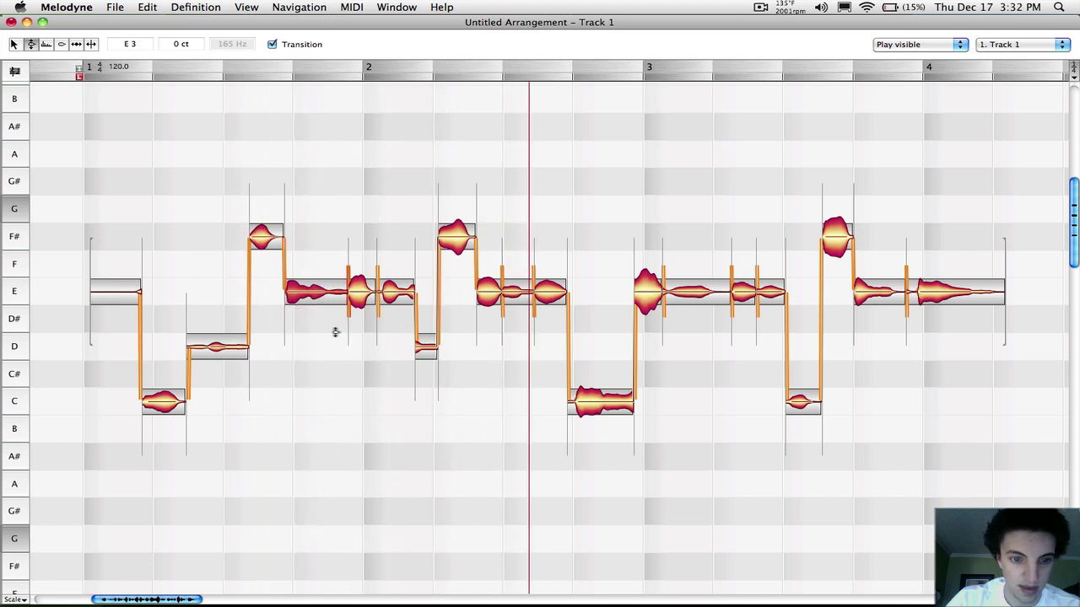
# - Drag the bar 1 E notes down toward D, then undo to restore them to E
pyautogui.click(335, 328)
pyautogui.moveTo(330, 295); pyautogui.dragTo(326, 335)
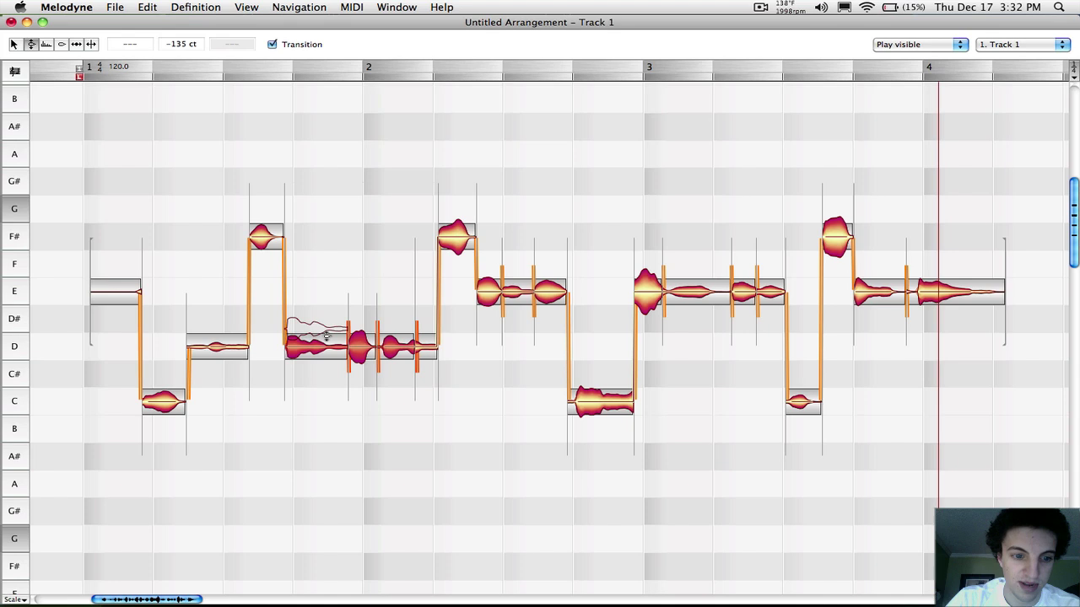
pyautogui.click(458, 330)
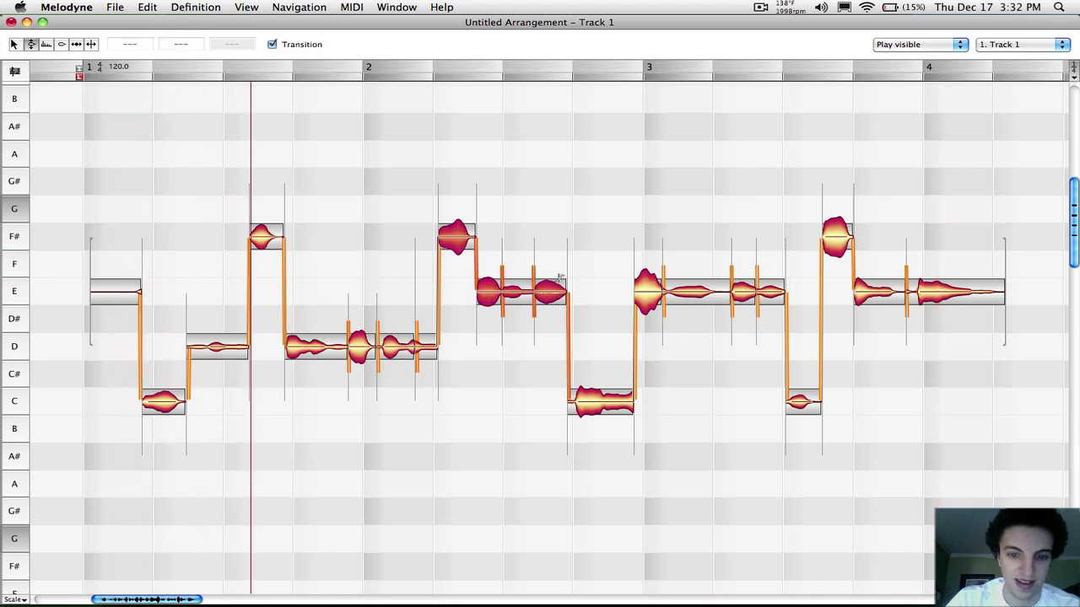
pyautogui.press('super+z')
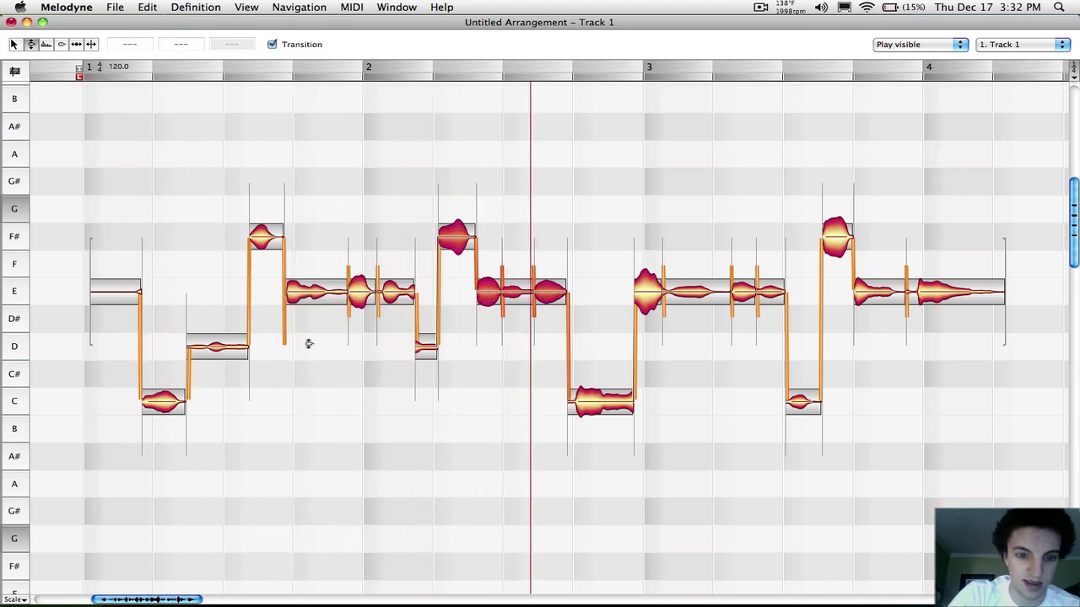
# - Raise the three F# peak notes to G and lower two short in-between notes to D
pyautogui.click(312, 330)
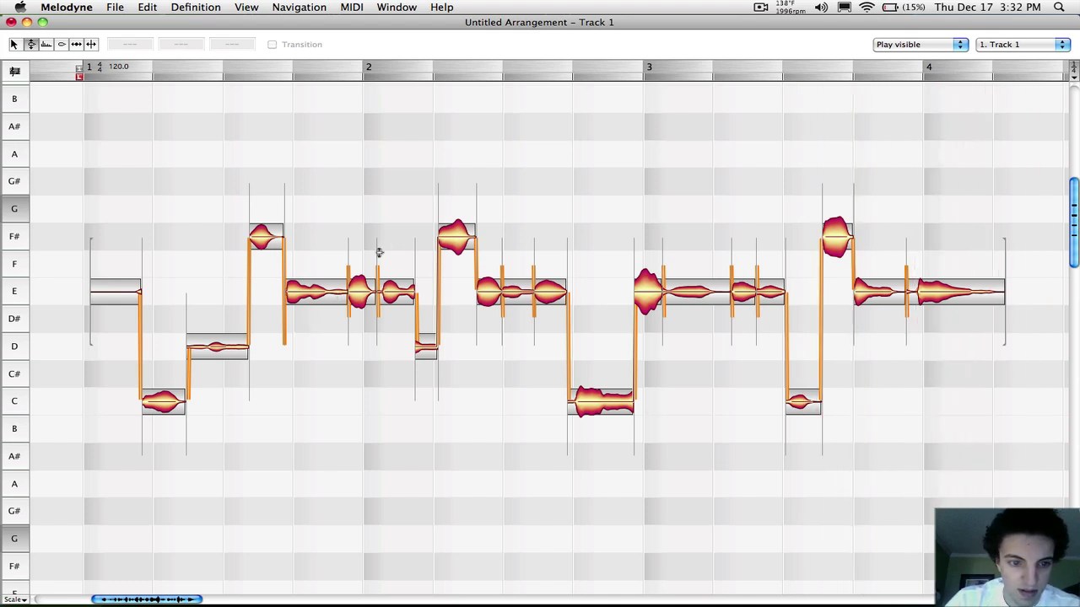
pyautogui.moveTo(264, 240); pyautogui.dragTo(264, 211)
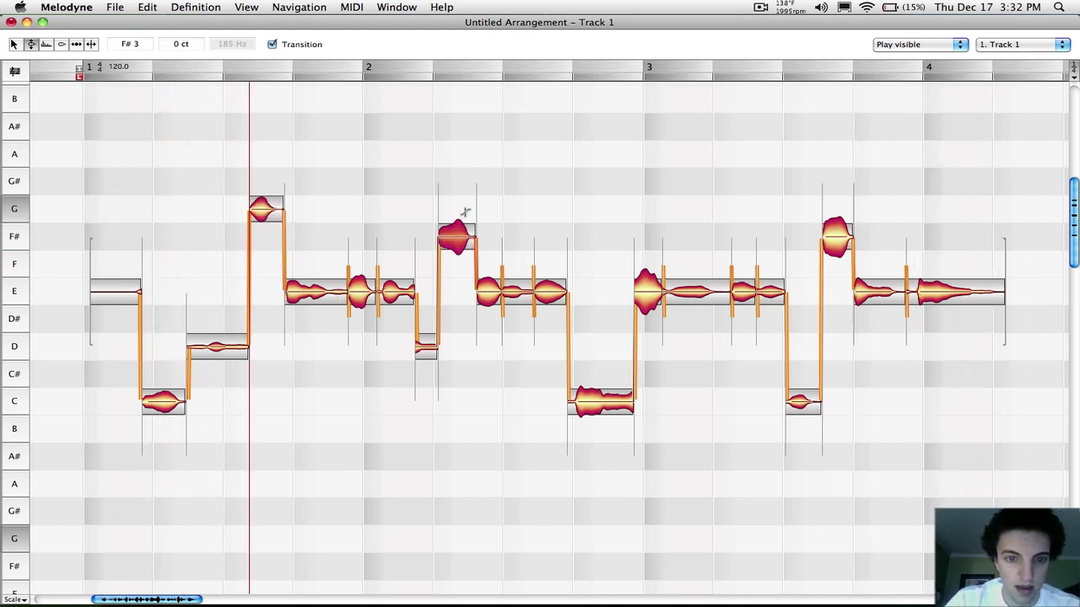
pyautogui.moveTo(460, 236); pyautogui.dragTo(460, 209)
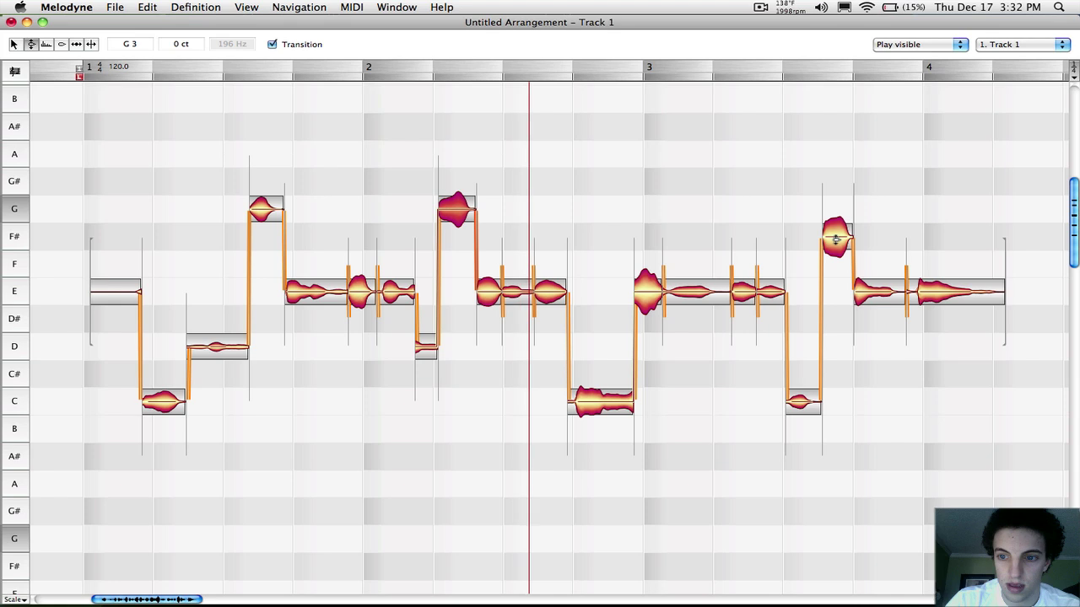
pyautogui.moveTo(835, 239); pyautogui.dragTo(835, 211)
pyautogui.moveTo(517, 292); pyautogui.dragTo(515, 315)
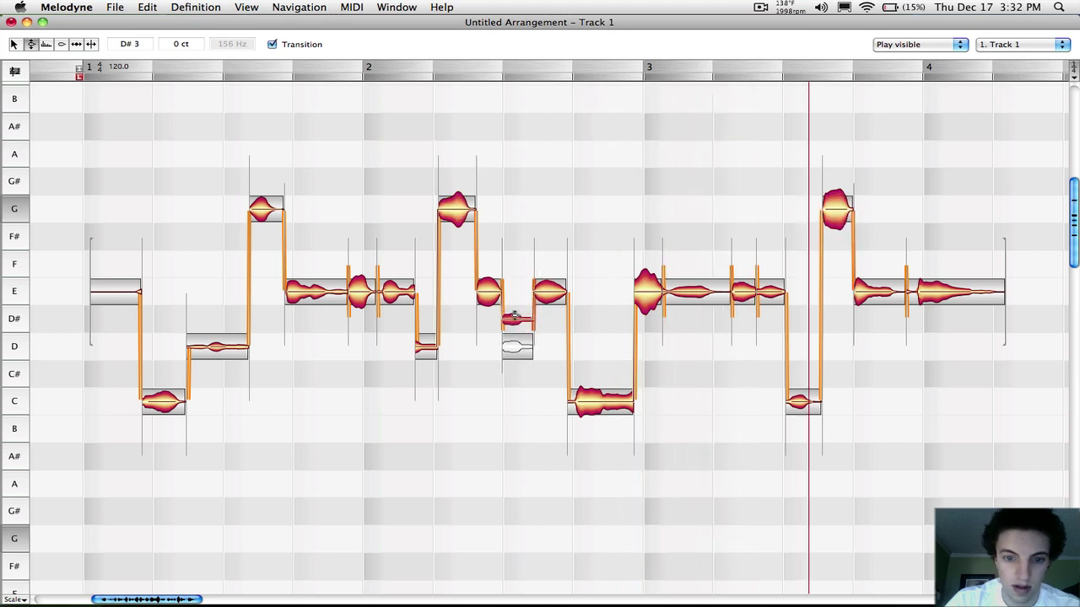
pyautogui.moveTo(360, 294); pyautogui.dragTo(361, 346)
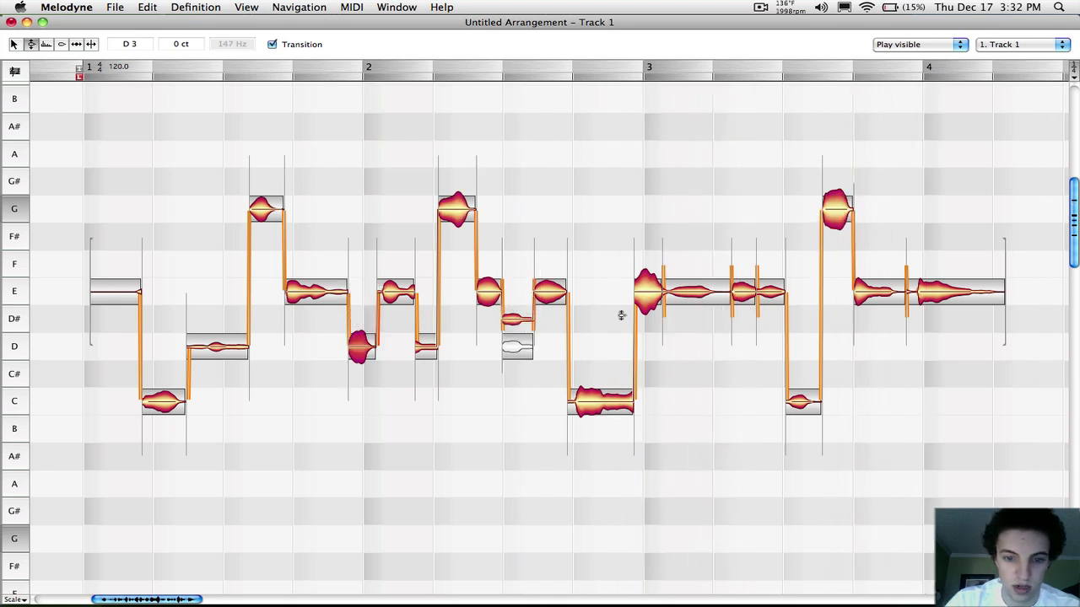
pyautogui.moveTo(508, 319); pyautogui.dragTo(515, 346)
# - While playing back, raise the note opening bar 3 to G, keeping the long bar 3 note on E
pyautogui.press('space')
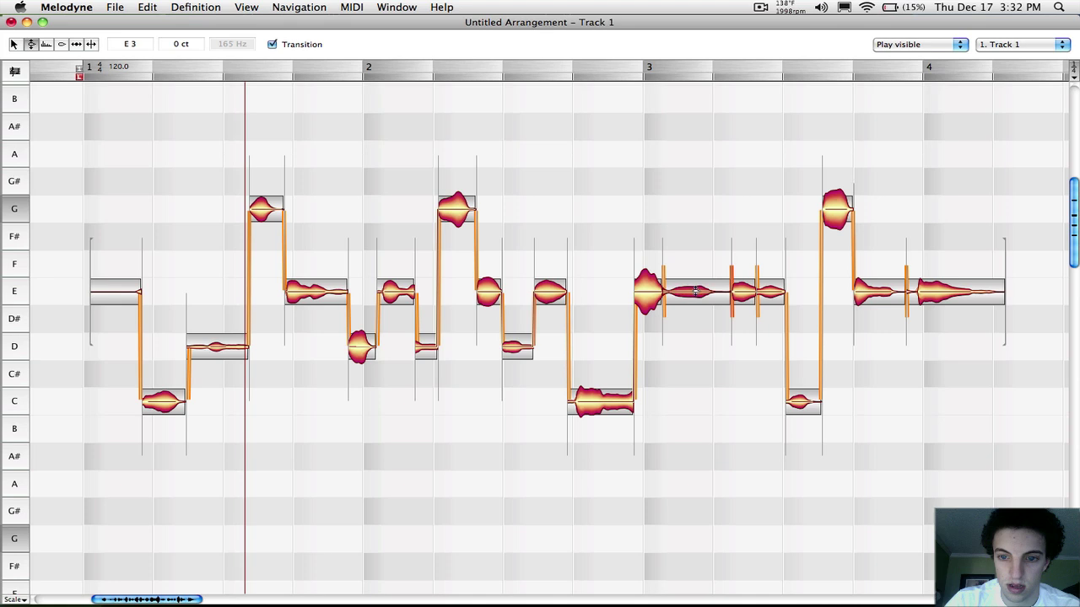
pyautogui.moveTo(695, 291); pyautogui.dragTo(695, 236)
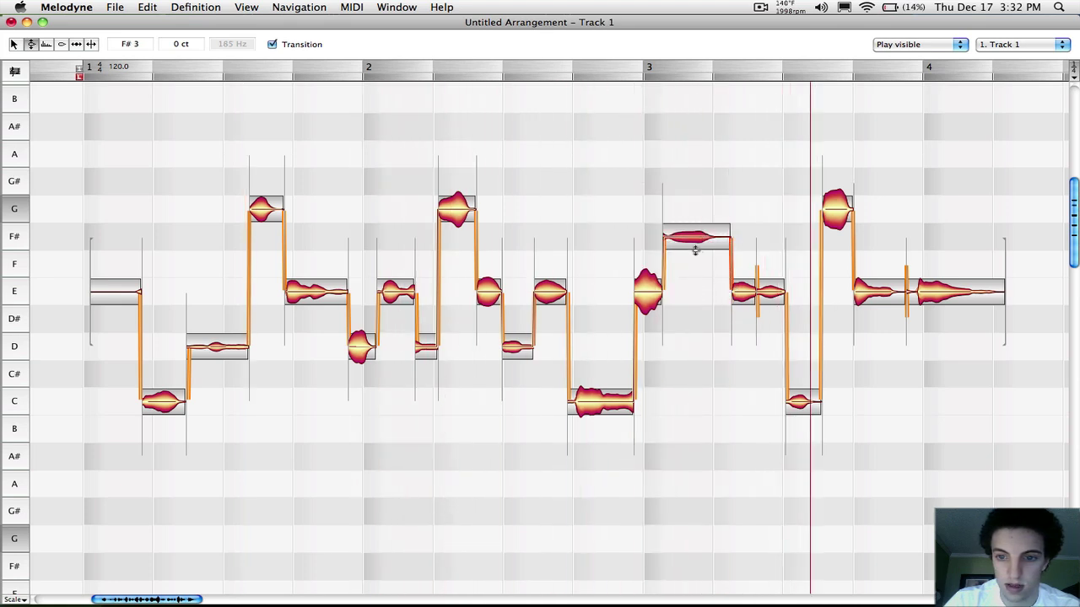
pyautogui.moveTo(695, 250); pyautogui.dragTo(742, 346)
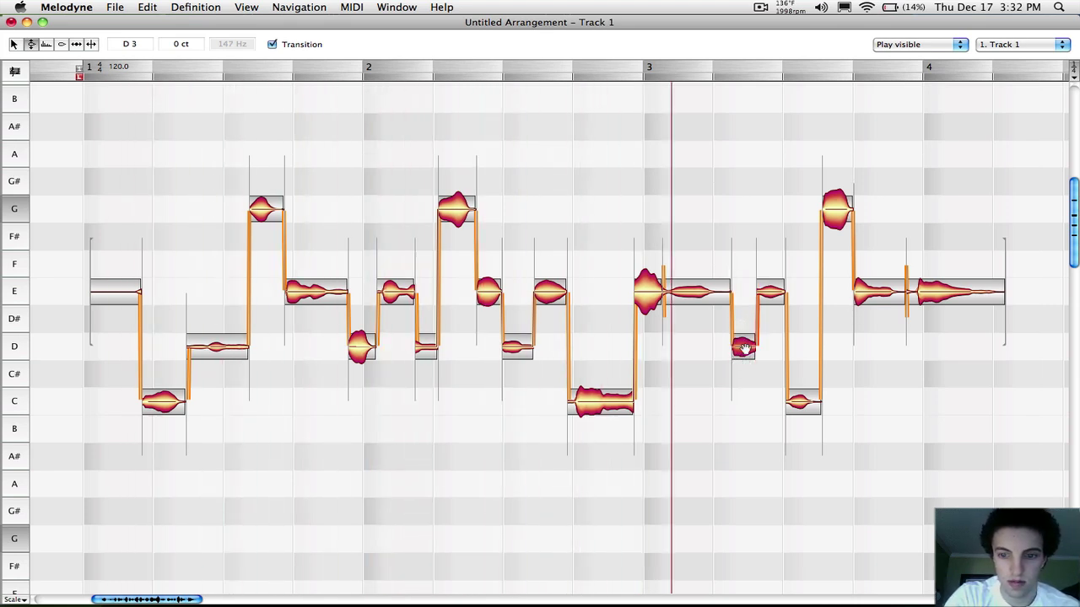
pyautogui.moveTo(650, 291); pyautogui.dragTo(647, 223)
pyautogui.press('space')
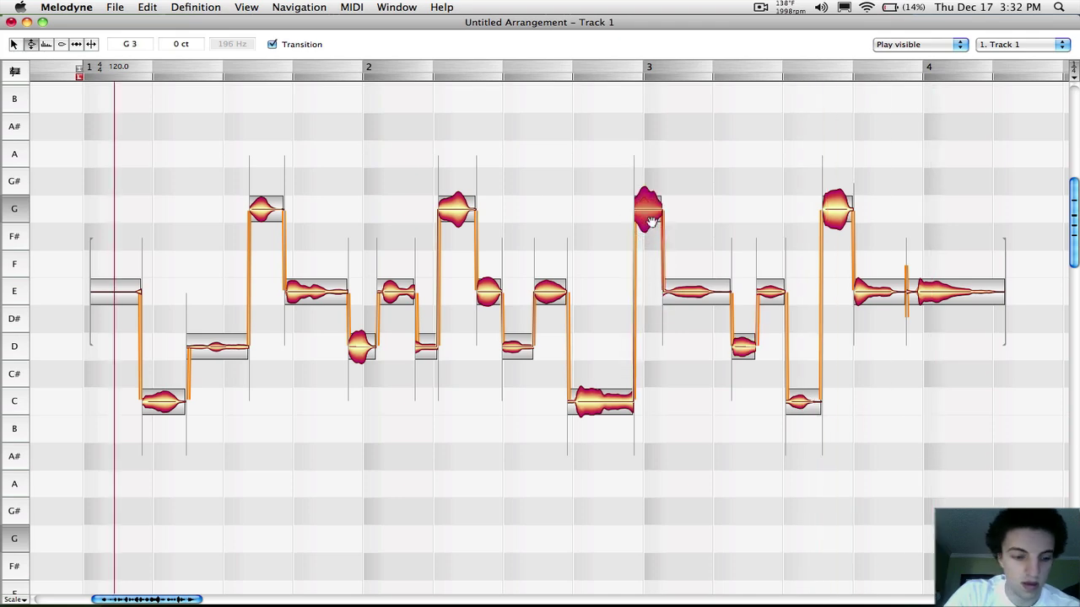
# - Close the MelodyneBridge window in Logic Pro and return to the Melodyne editor
pyautogui.press('super+Tab')
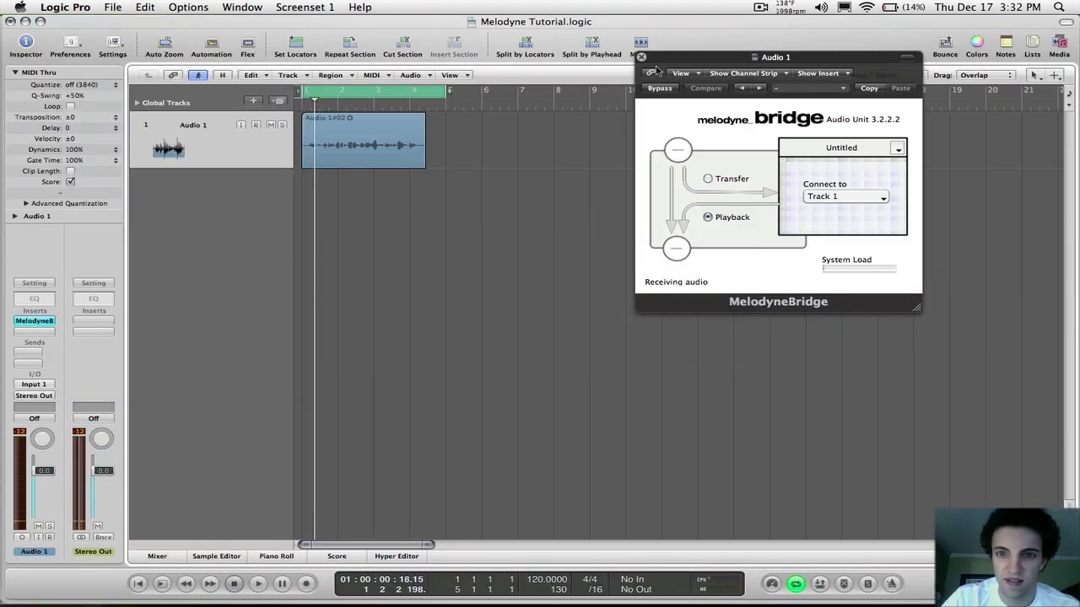
pyautogui.click(641, 58)
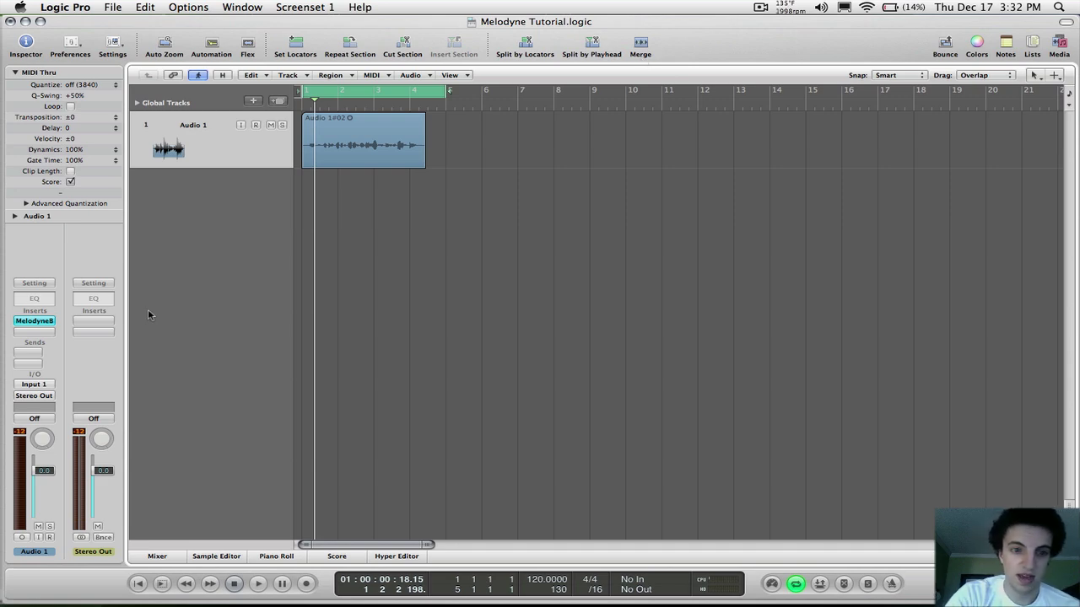
pyautogui.press('super+Tab')
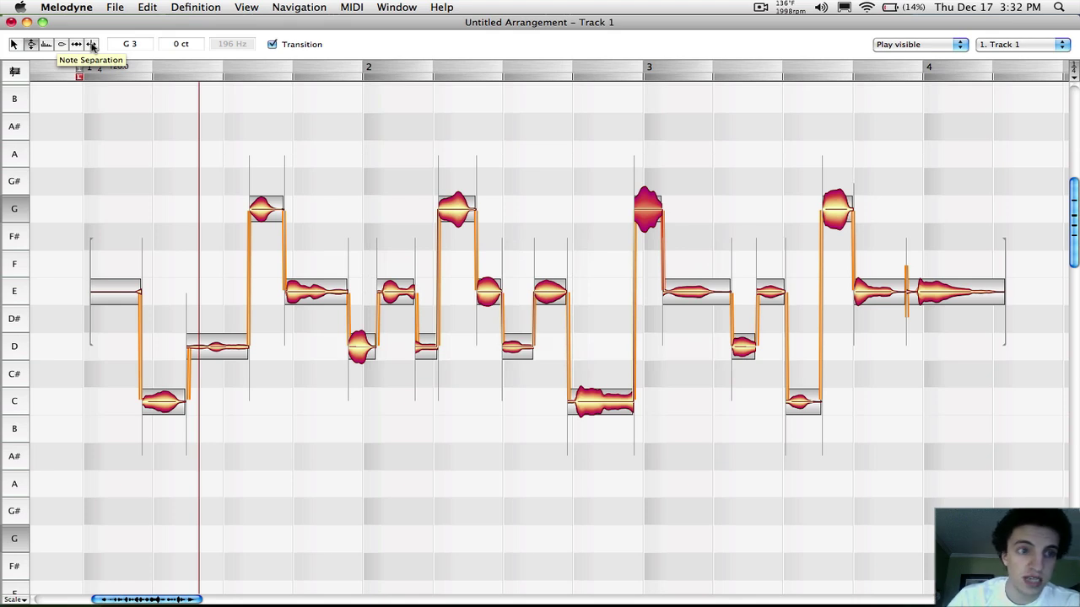
# - With the Note Separation tool, split the four G peaks and the final long E near its start
pyautogui.click(93, 46)
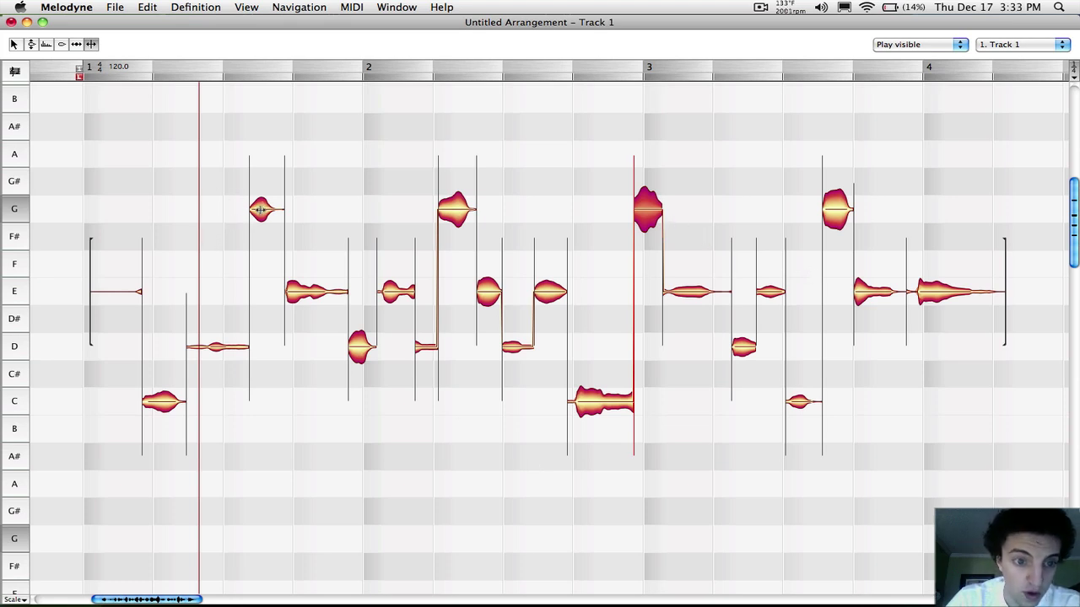
pyautogui.doubleClick(260, 209)
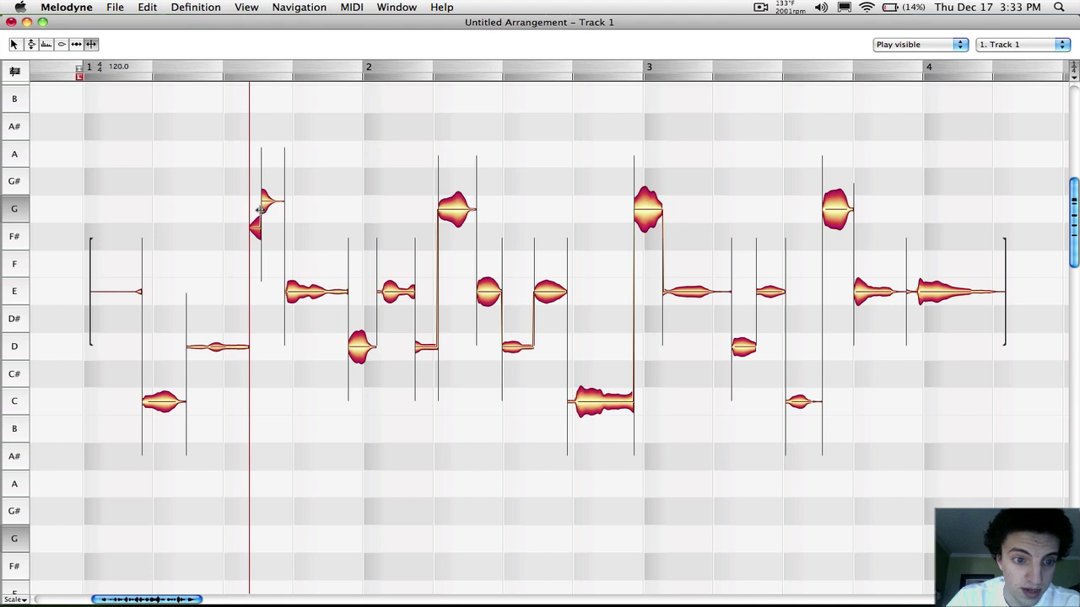
pyautogui.doubleClick(454, 210)
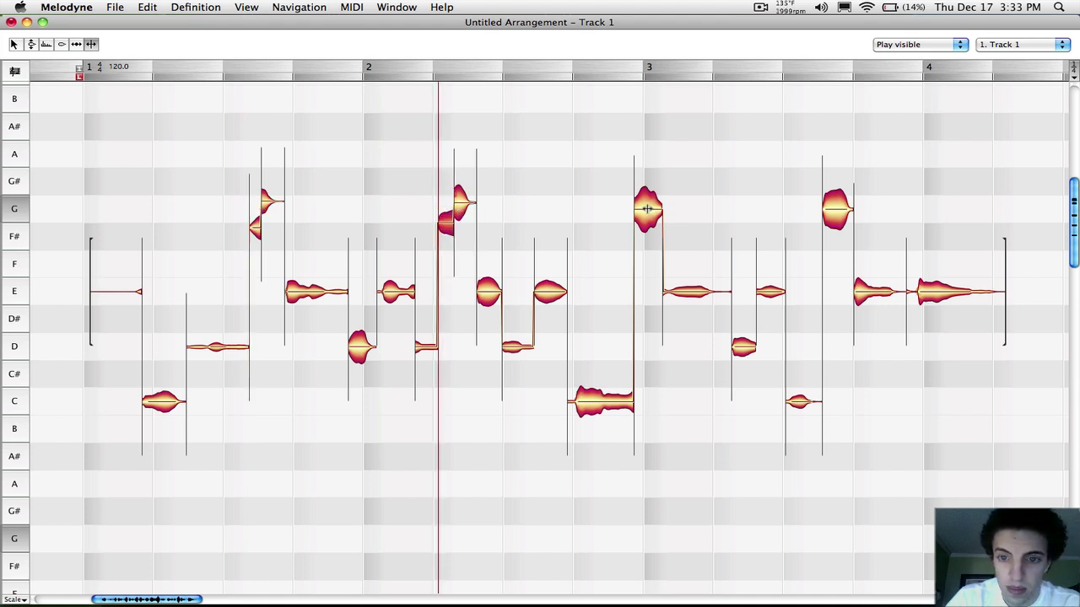
pyautogui.doubleClick(647, 208)
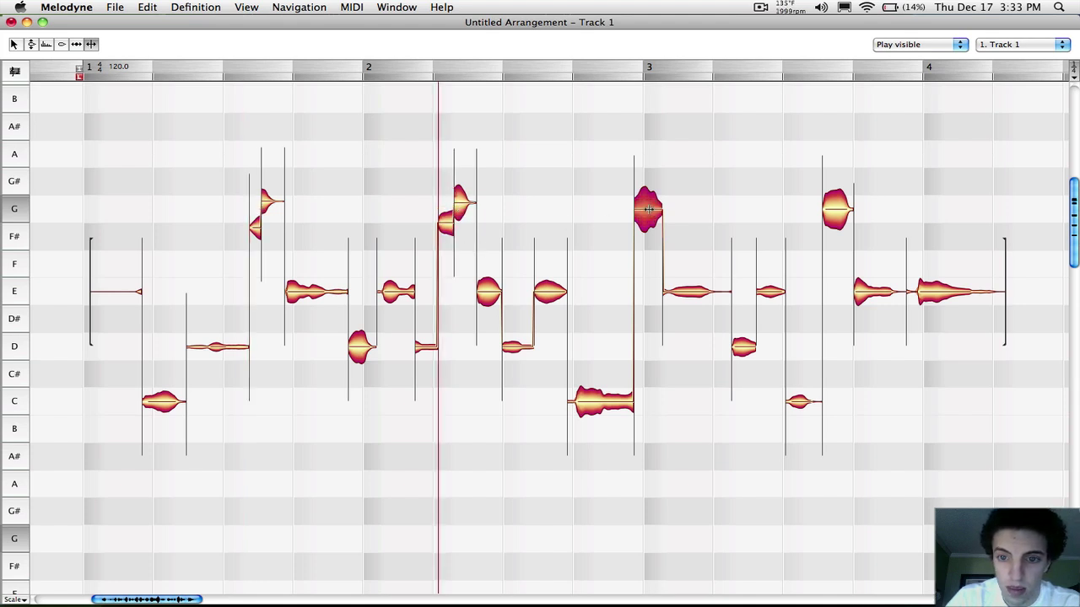
pyautogui.doubleClick(833, 207)
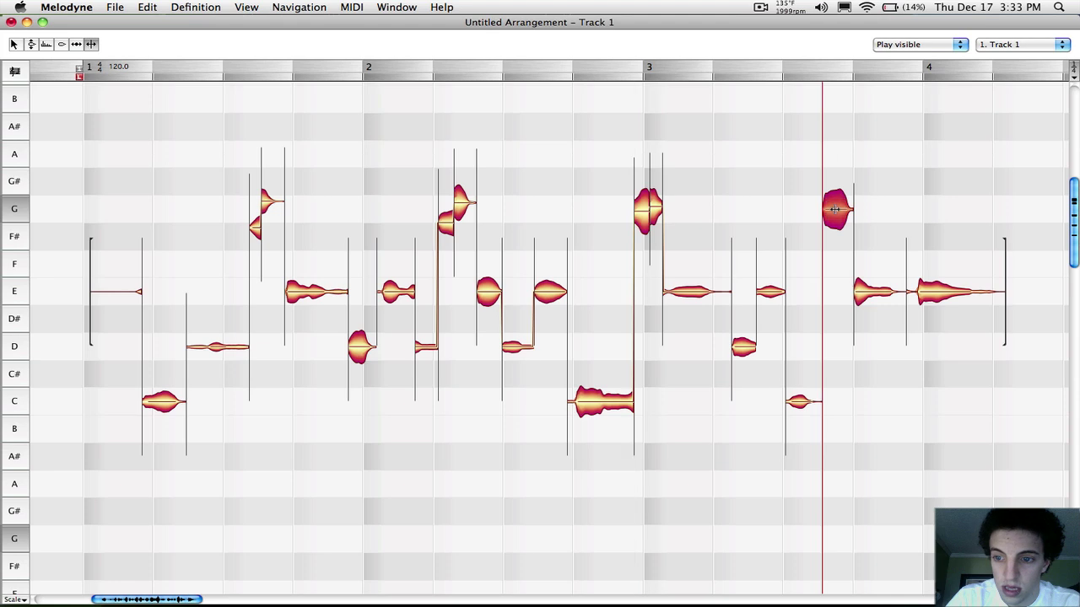
pyautogui.doubleClick(938, 292)
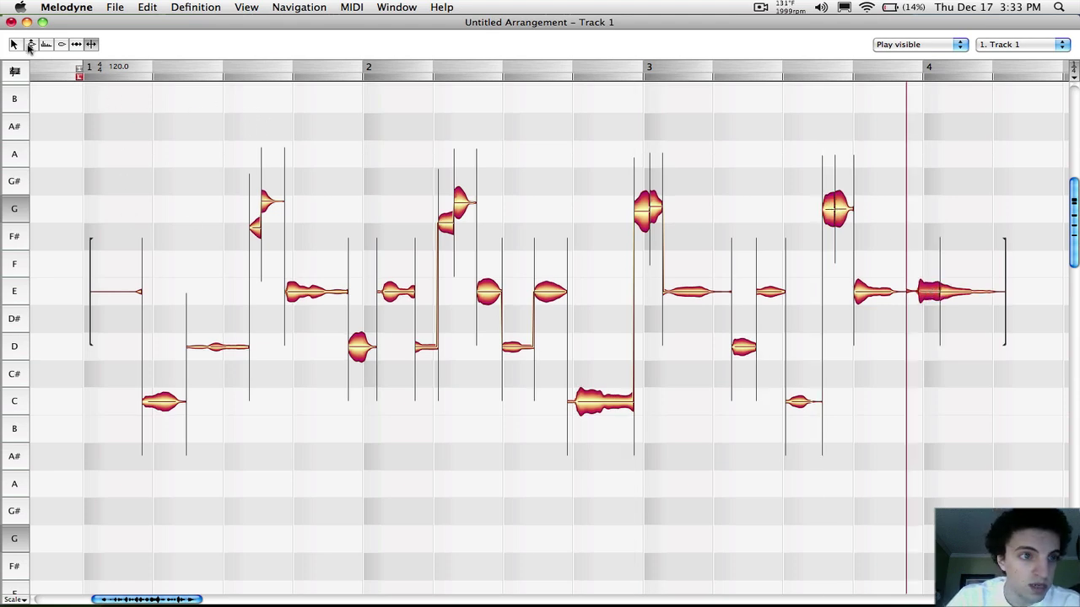
# - Drop the split-off lead-ins of the first two G notes to E, snapped to pitch
pyautogui.click(31, 45)
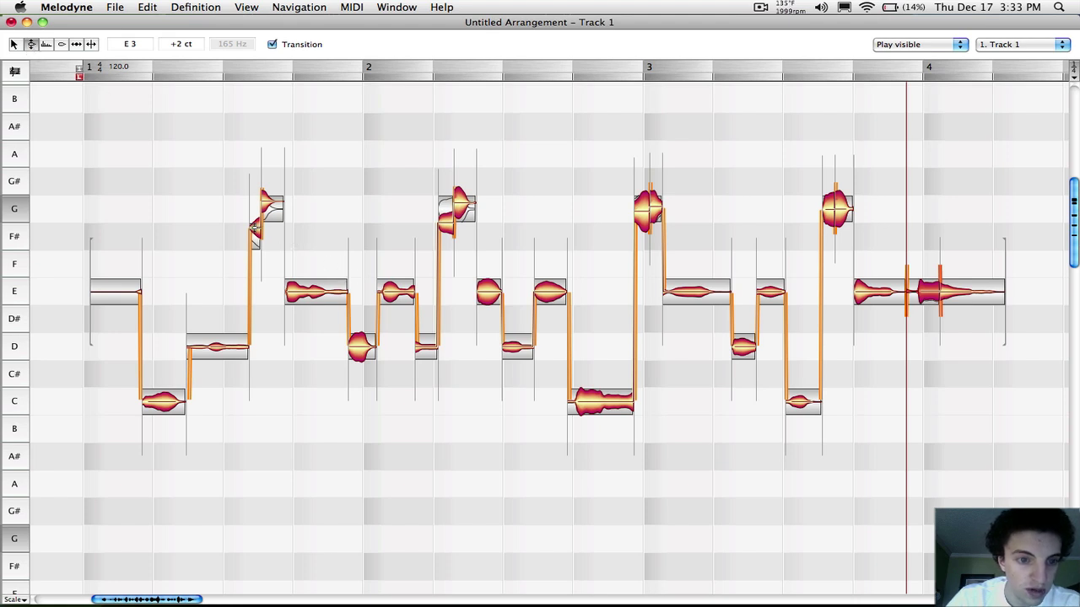
pyautogui.click(266, 201)
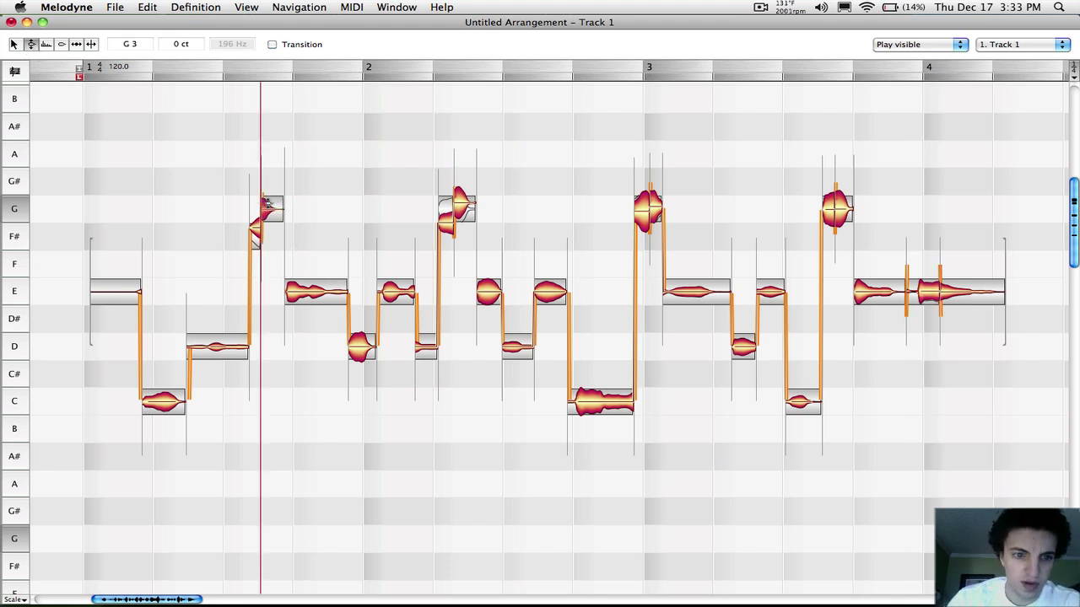
pyautogui.moveTo(256, 226); pyautogui.dragTo(252, 212)
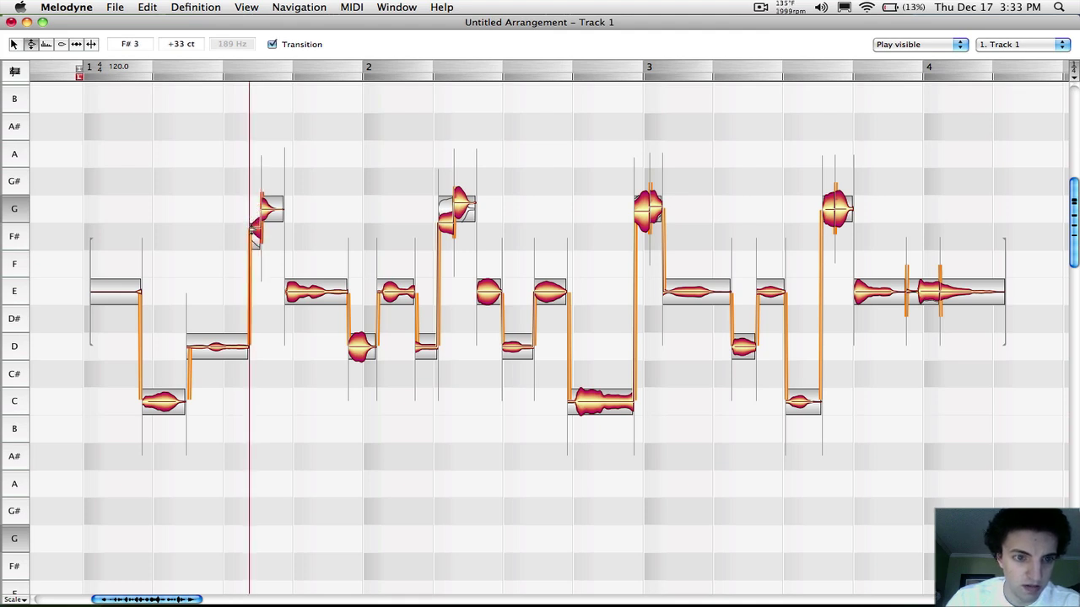
pyautogui.doubleClick(253, 230)
pyautogui.moveTo(255, 238); pyautogui.dragTo(255, 291)
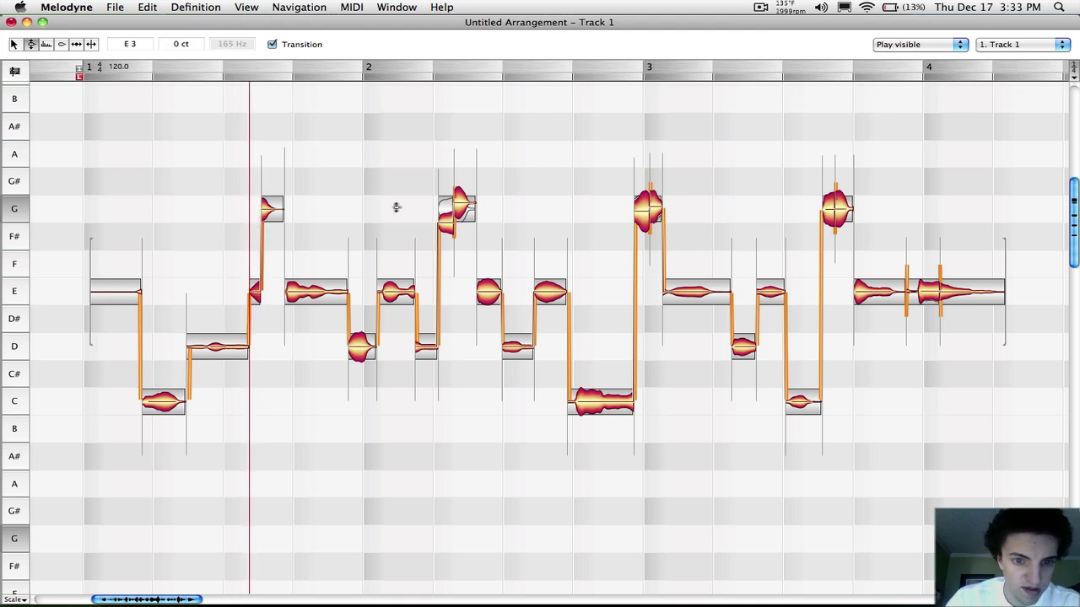
pyautogui.click(462, 203)
pyautogui.moveTo(446, 218); pyautogui.dragTo(444, 287)
pyautogui.click(445, 287)
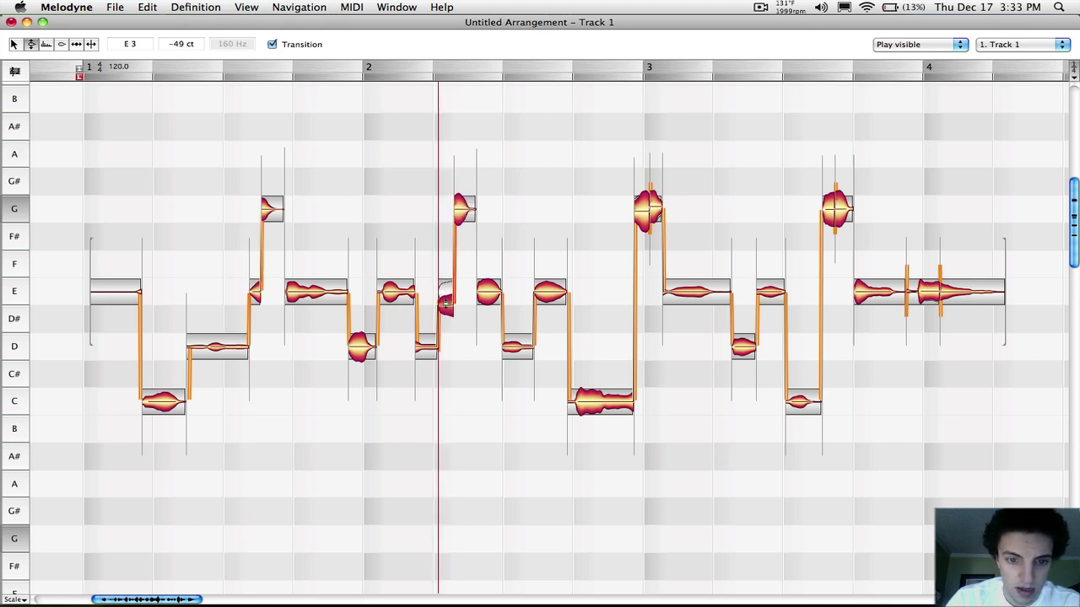
pyautogui.doubleClick(444, 304)
# - Lower the opening pieces of the last two G notes to E and drop the final E's middle piece to C
pyautogui.click(653, 206)
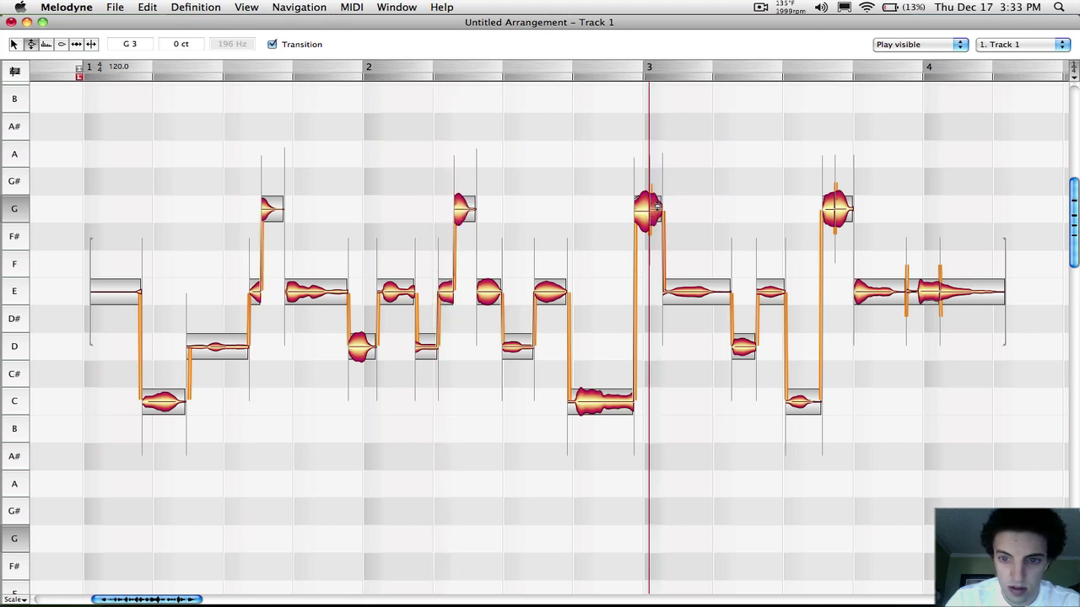
pyautogui.moveTo(641, 209); pyautogui.dragTo(641, 291)
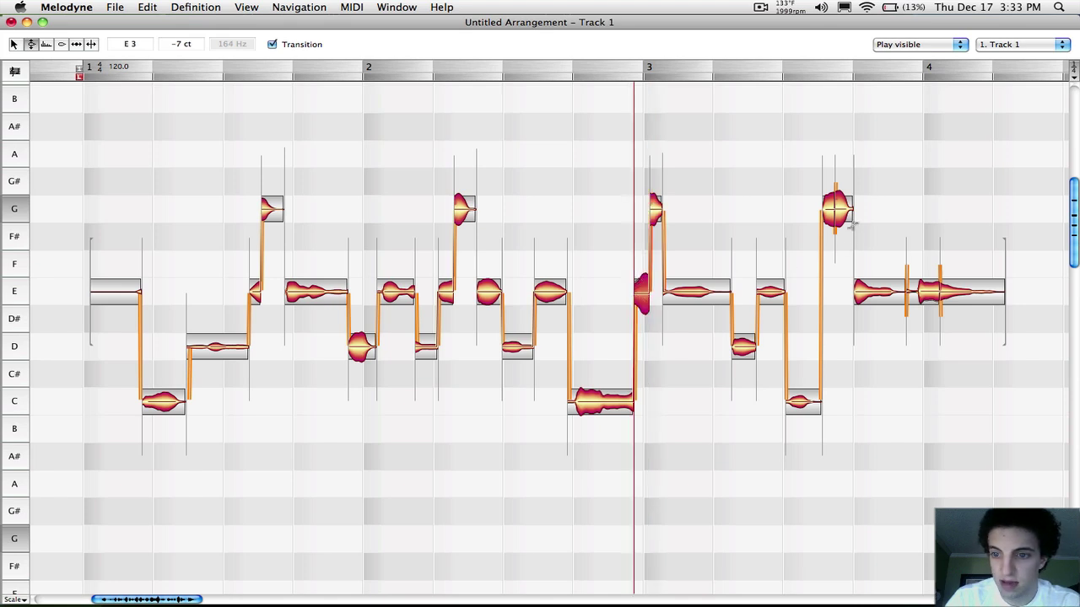
pyautogui.moveTo(832, 207); pyautogui.dragTo(829, 283)
pyautogui.click(868, 244)
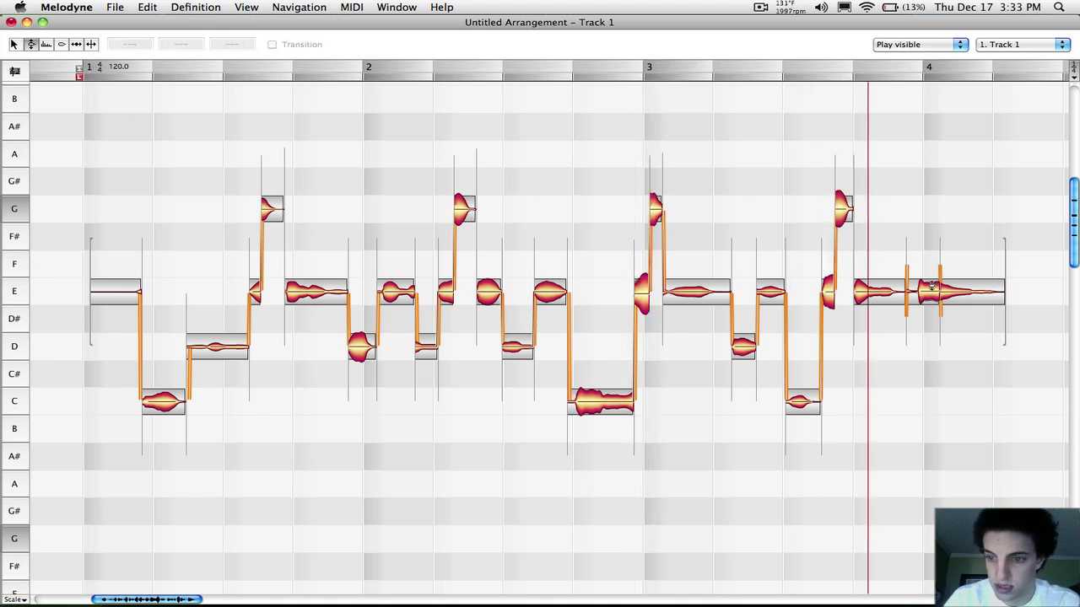
pyautogui.moveTo(931, 292); pyautogui.dragTo(924, 401)
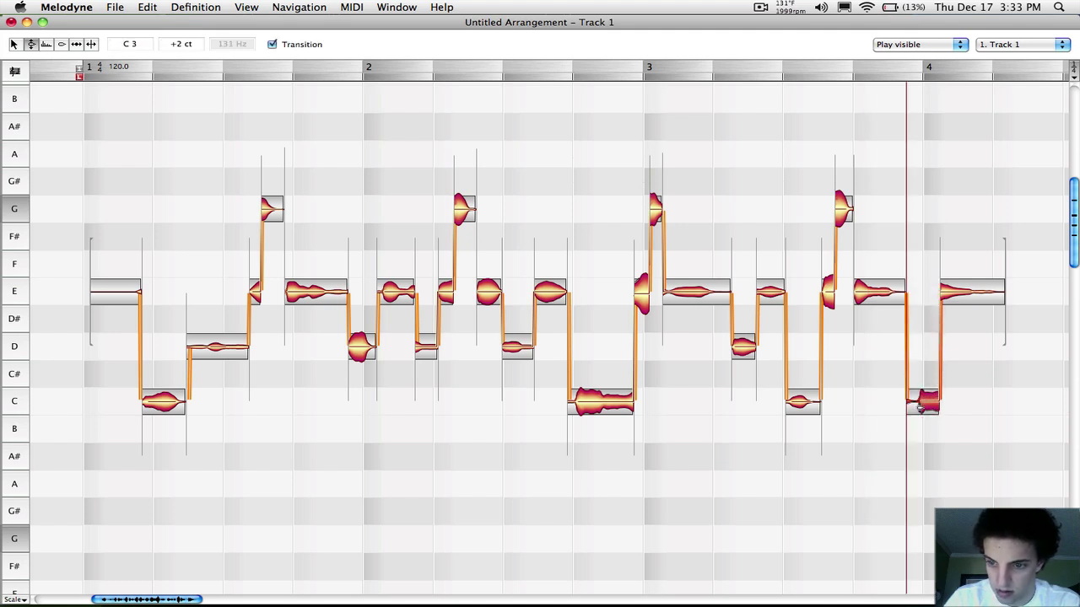
pyautogui.click(967, 402)
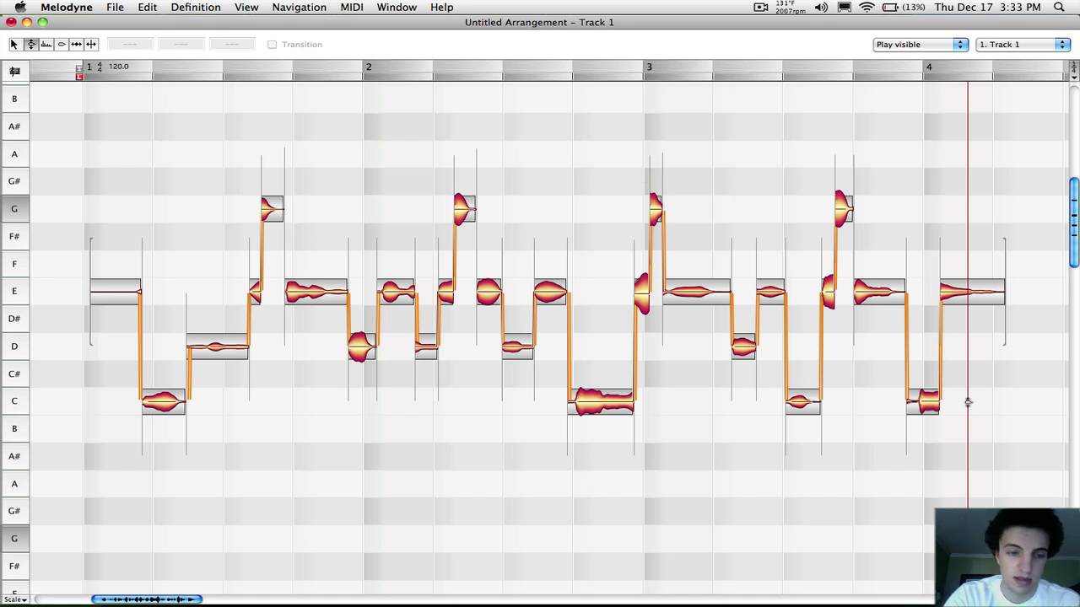
# - Start playback of the reworked vocal in Logic Pro, then bring Melodyne's editor back to the front
pyautogui.press('super+Tab')
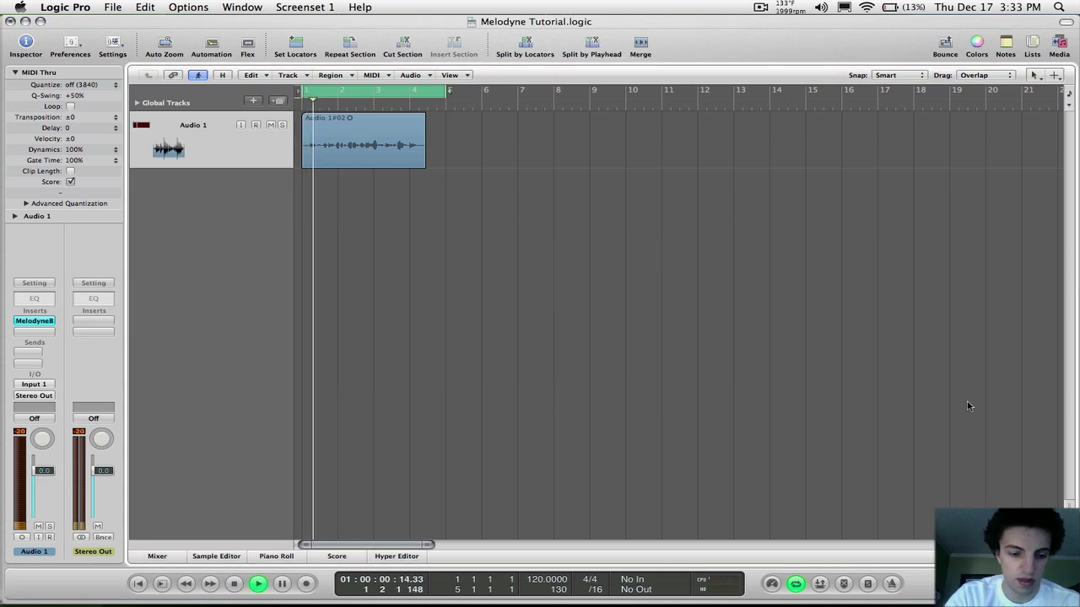
pyautogui.press('super+Tab')
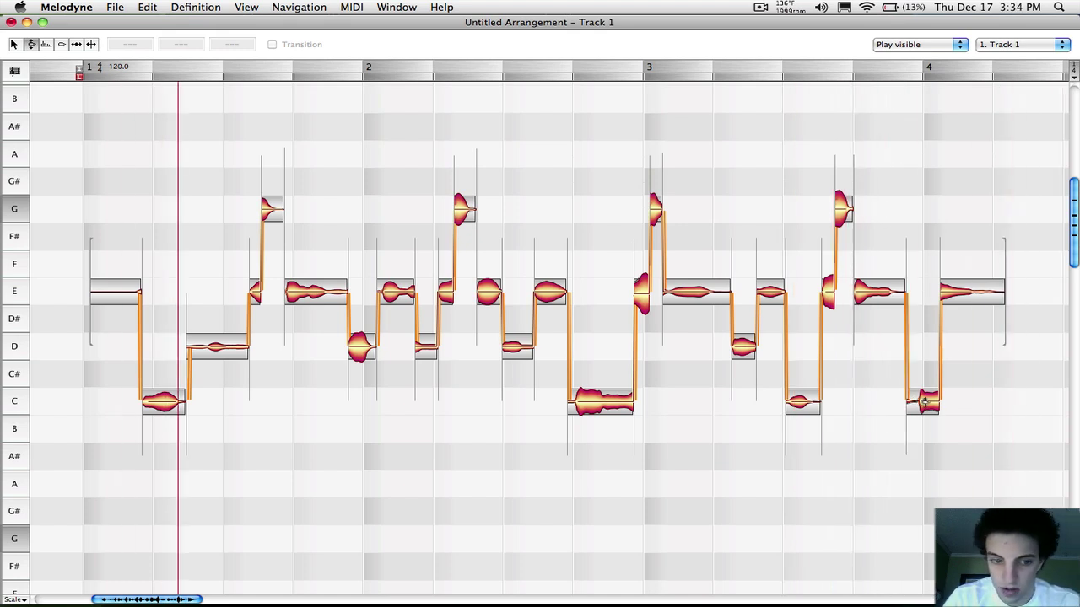
# - Raise the short C note in bar 4 up to D, audition it in Logic, then deselect it
pyautogui.moveTo(923, 404); pyautogui.dragTo(928, 346)
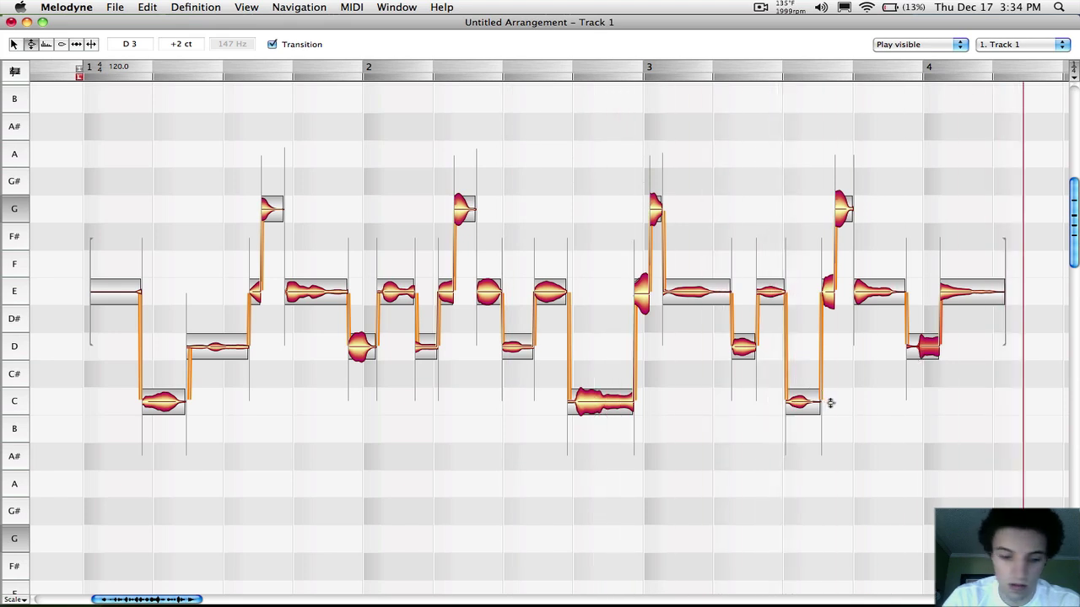
pyautogui.press('super+Tab')
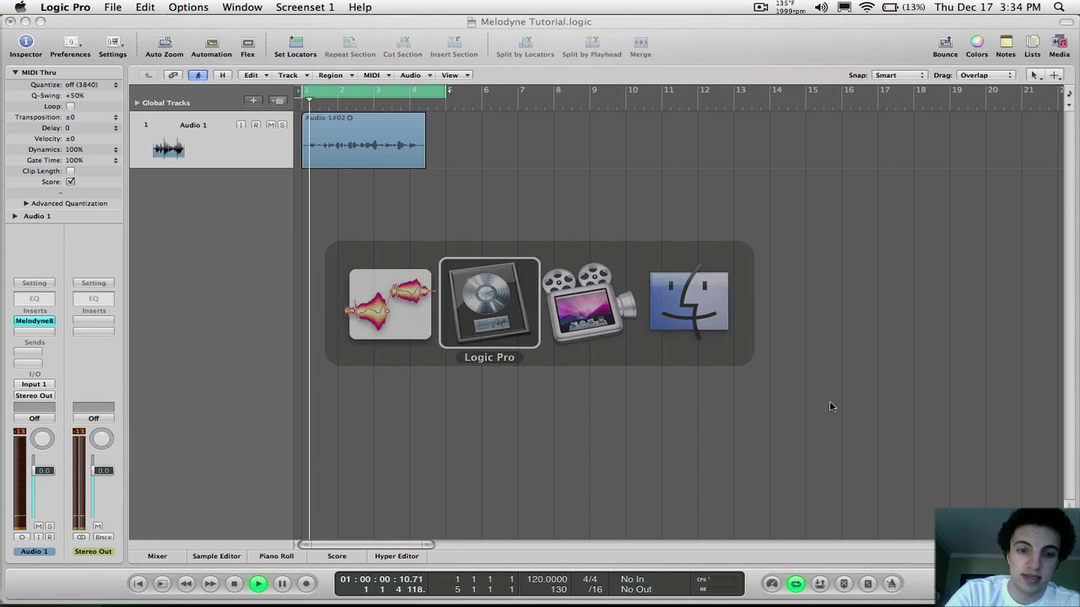
pyautogui.press('super+Tab')
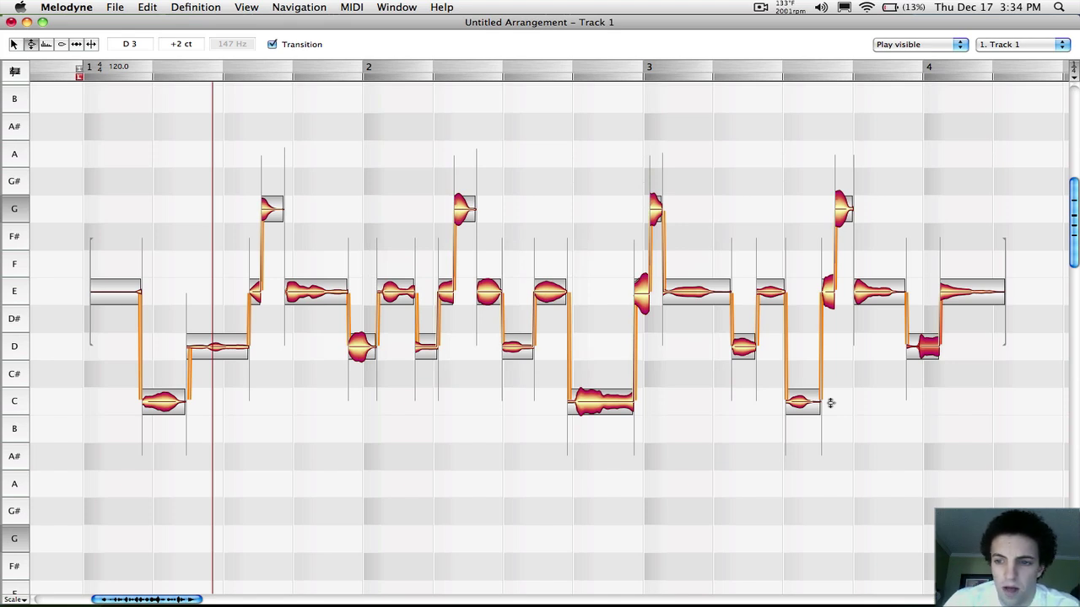
pyautogui.click(665, 453)
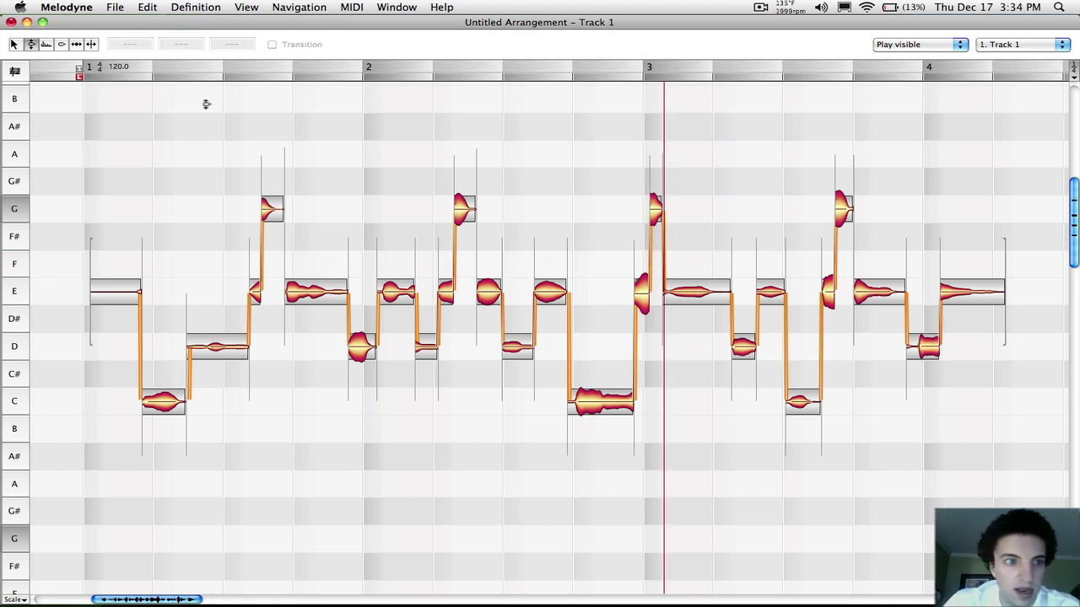
# - Split the long E note at the end of bar 1 with the Note Separation tool
pyautogui.click(91, 45)
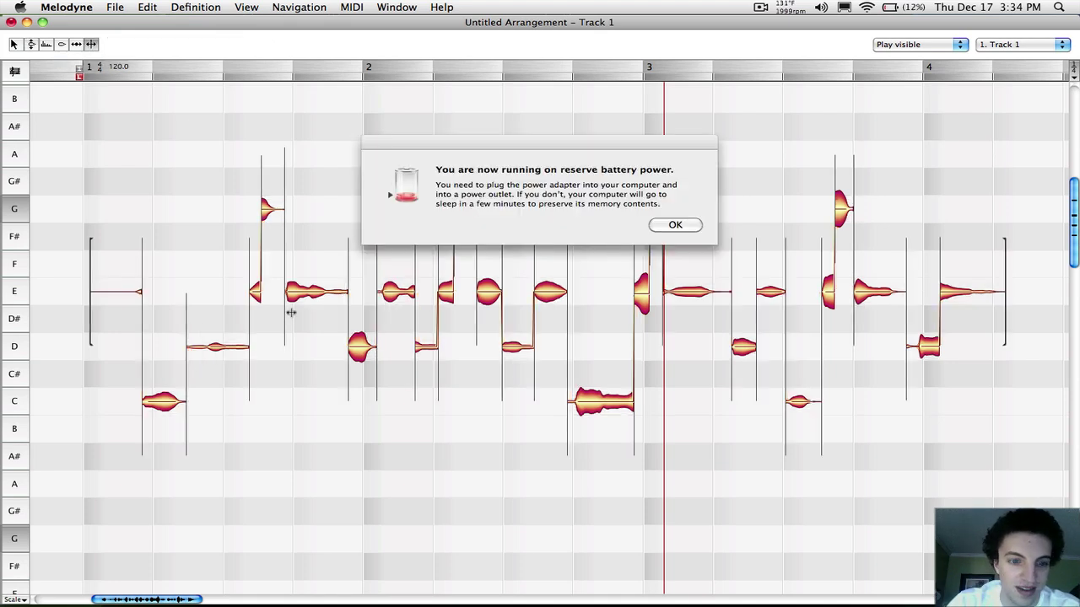
pyautogui.click(675, 225)
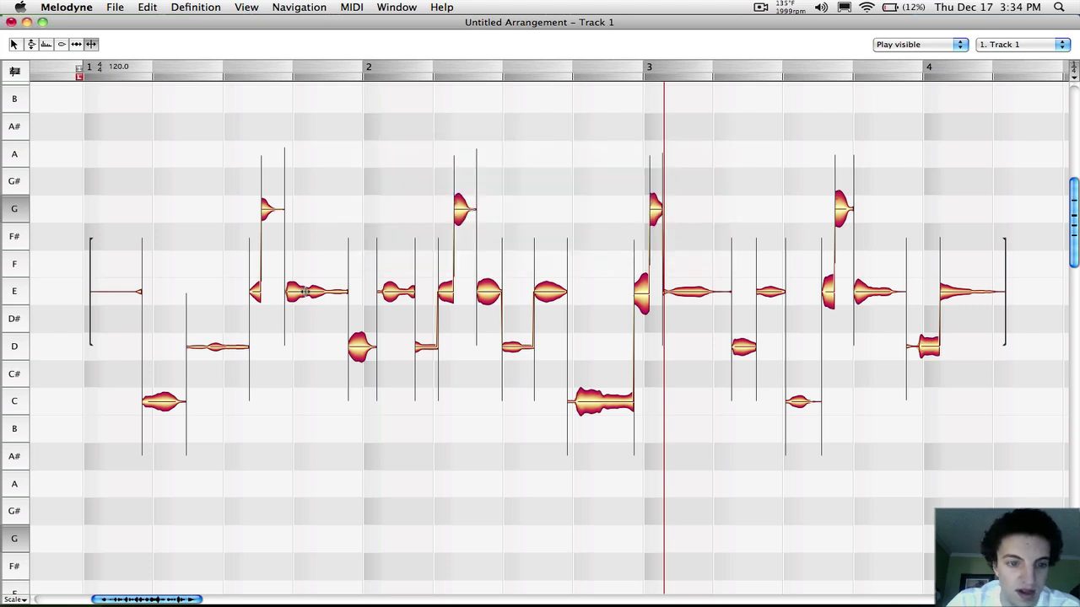
pyautogui.click(305, 292)
pyautogui.doubleClick(305, 291)
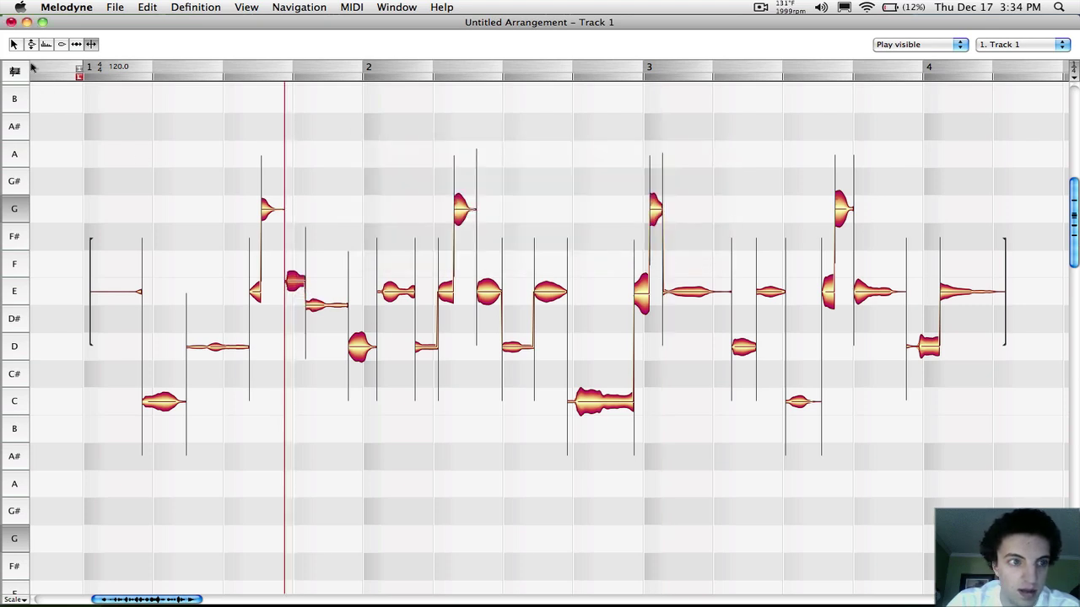
# - Snap the second piece back onto E and drop the opening piece to D
pyautogui.click(32, 46)
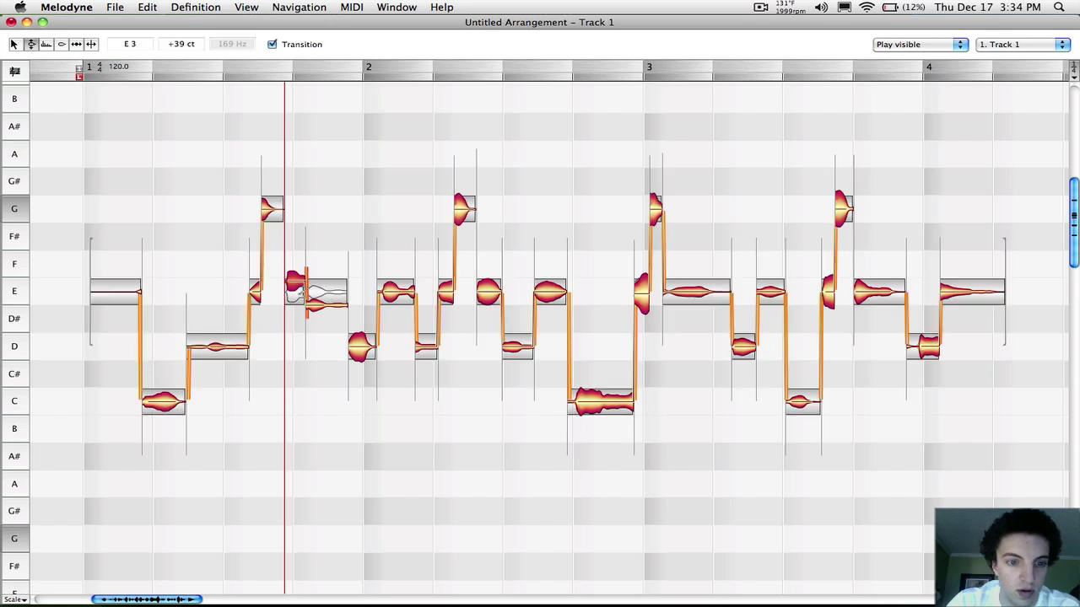
pyautogui.doubleClick(314, 295)
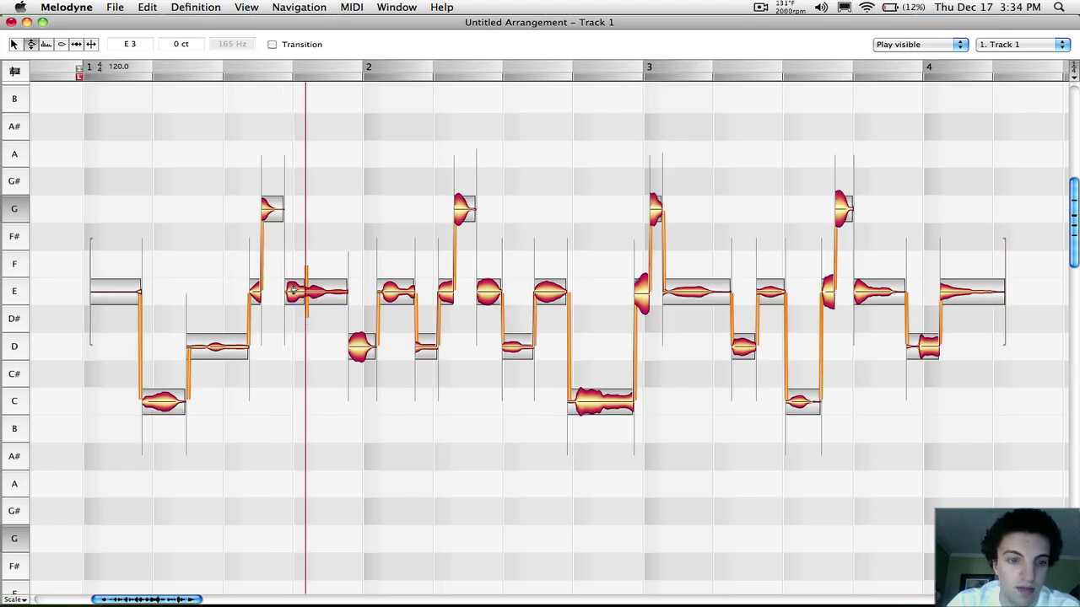
pyautogui.moveTo(292, 291); pyautogui.dragTo(292, 338)
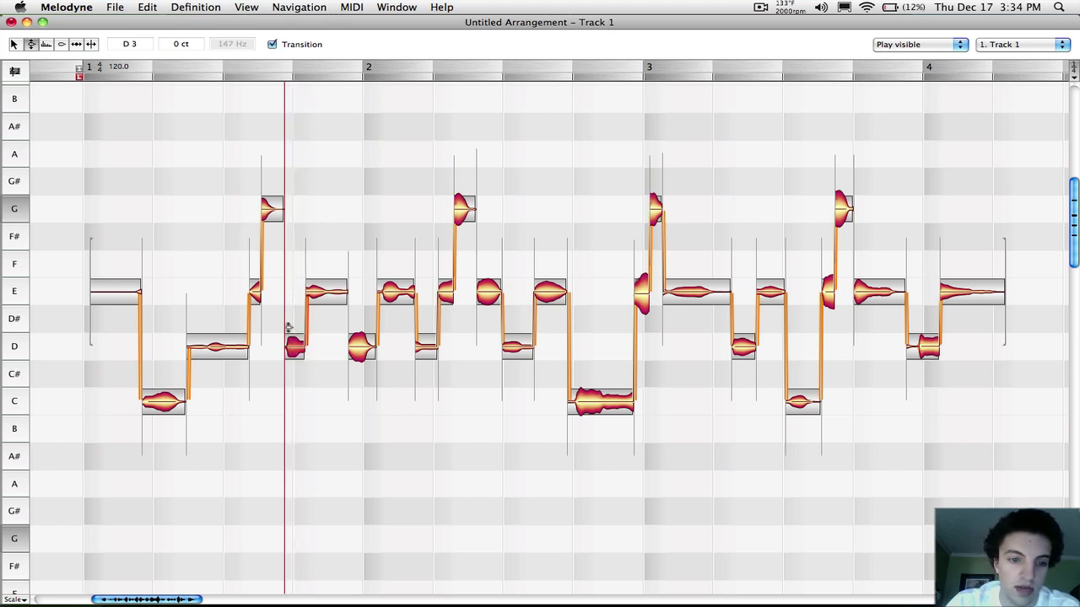
pyautogui.click(321, 375)
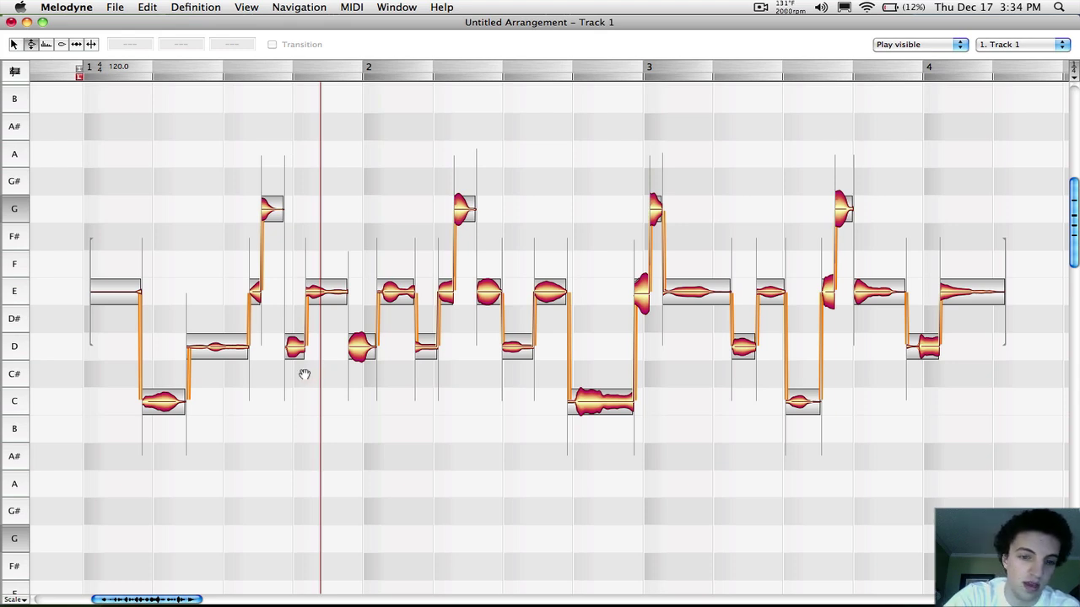
# - Play the vocal in Logic Pro to hear the new D-to-E slide
pyautogui.press('super+Tab')
pyautogui.press('space')
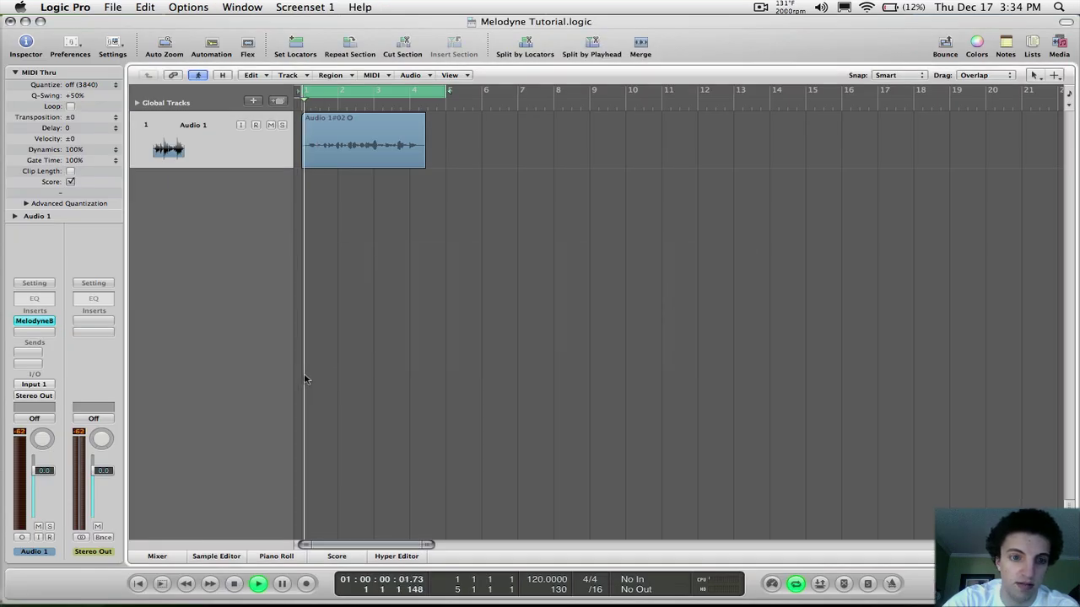
pyautogui.press('super+Tab')
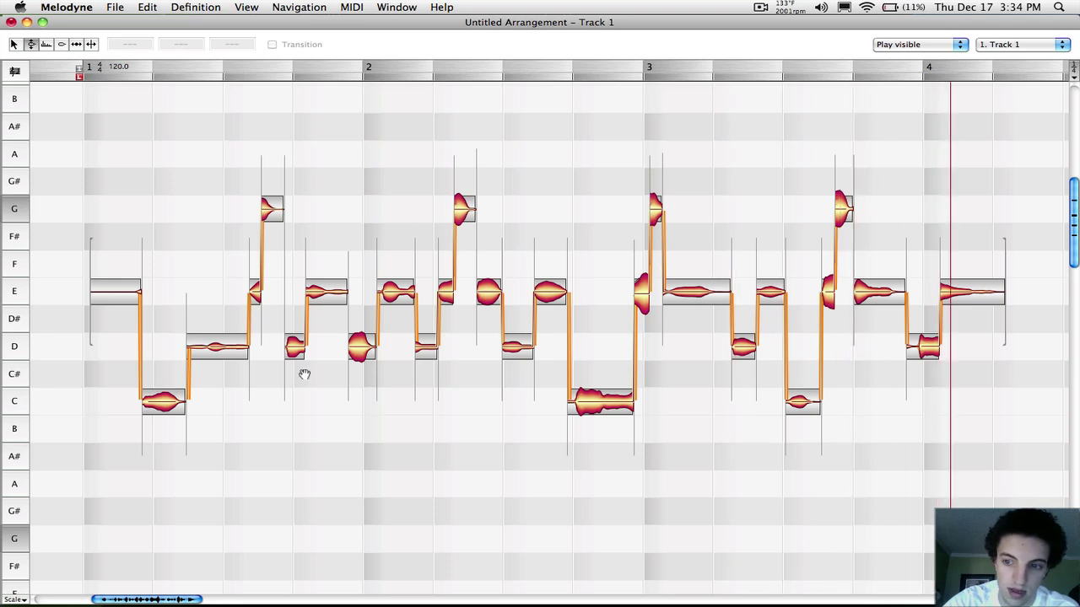
pyautogui.press('super+Tab')
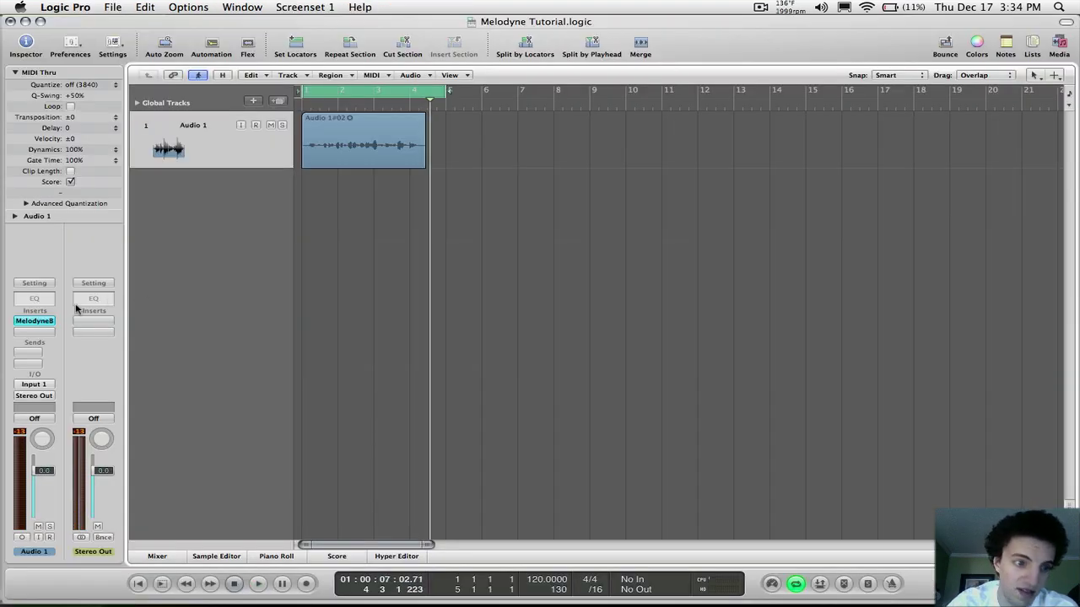
# - Bypass the MelodyneB insert on Audio 1 and play the unprocessed vocal from the start
pyautogui.keyDown('alt'); pyautogui.click(38, 321); pyautogui.keyUp('alt')
pyautogui.press('Return')
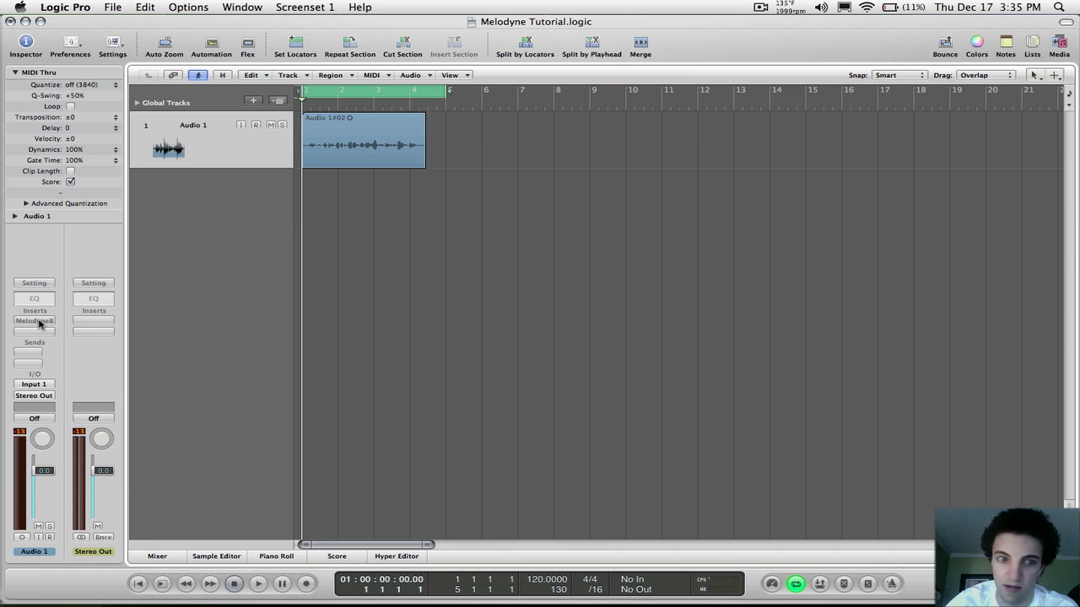
pyautogui.press('space')
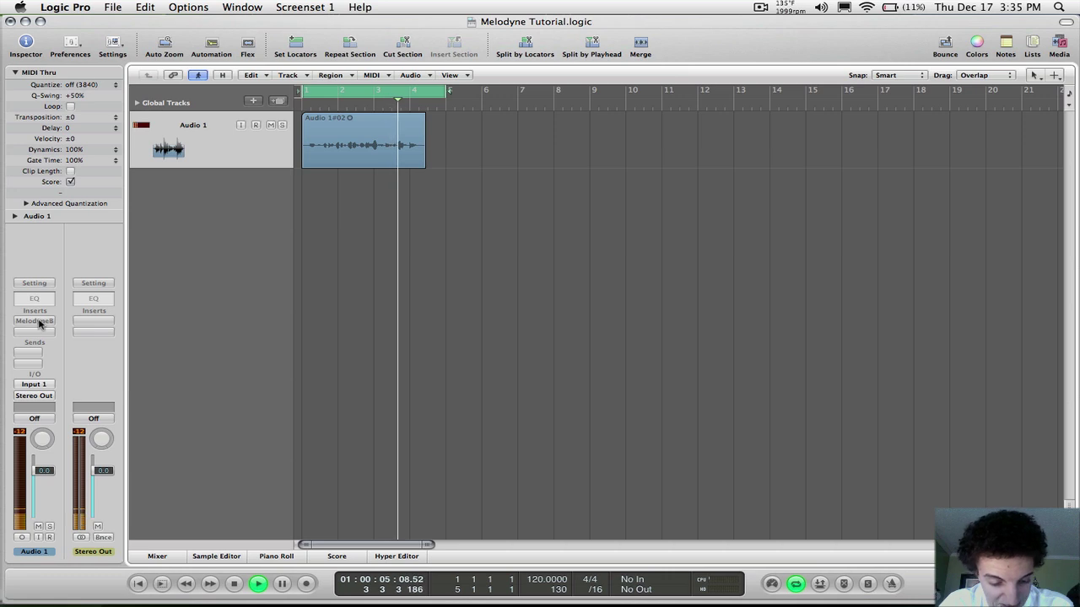
pyautogui.press('space')
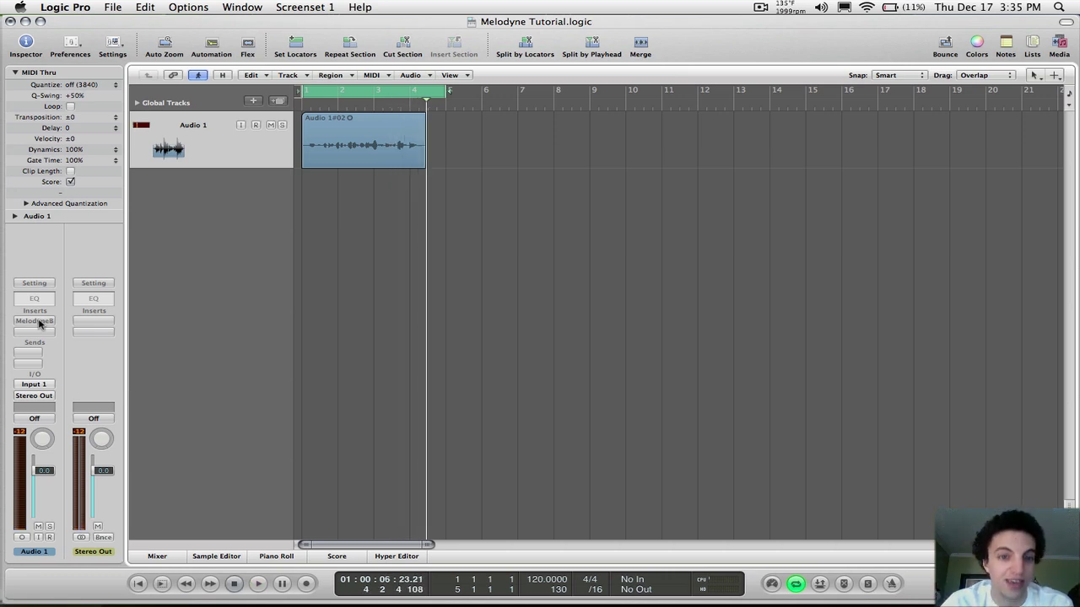
pyautogui.press('Return')
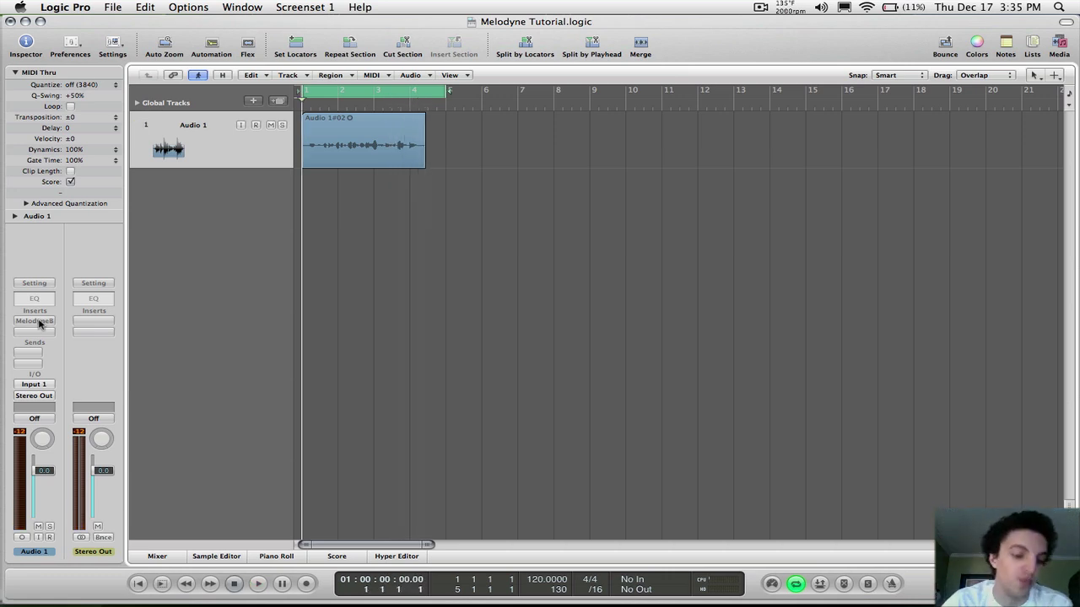